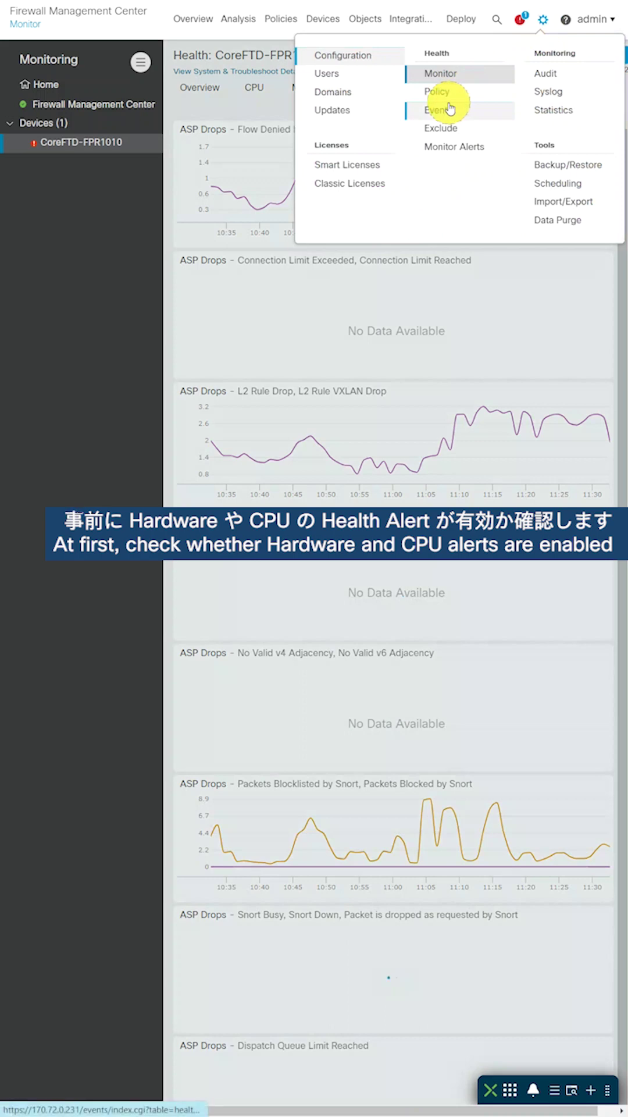
# Set the severity of Firewall Threat Defense Platform Faults to Critical in the Initial_Health_Policy health policy.
pyautogui.click(443, 93)
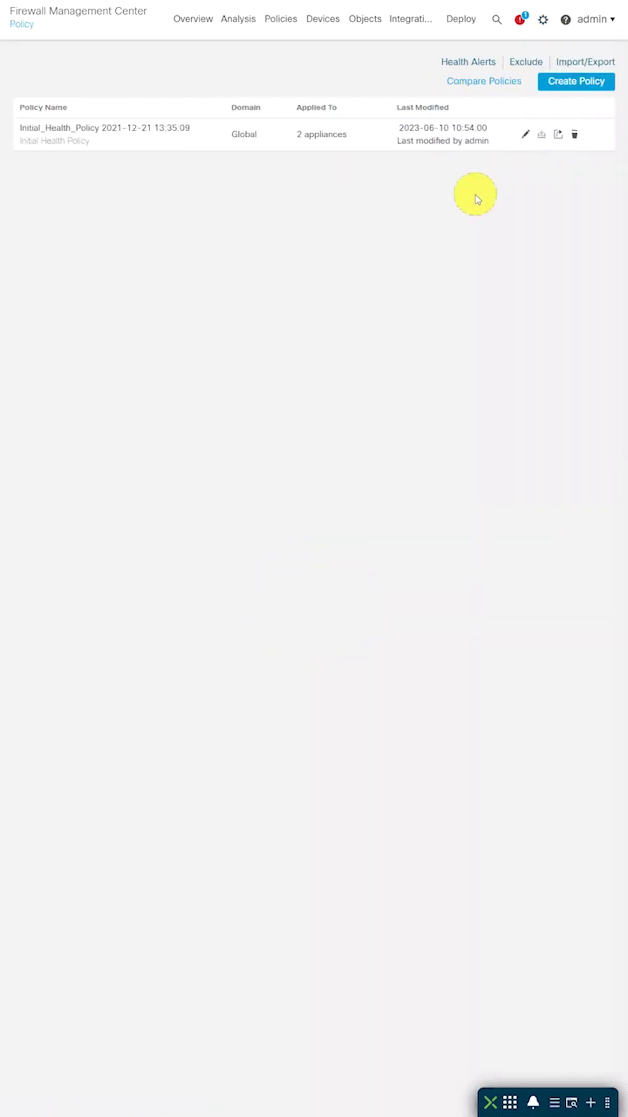
pyautogui.click(525, 133)
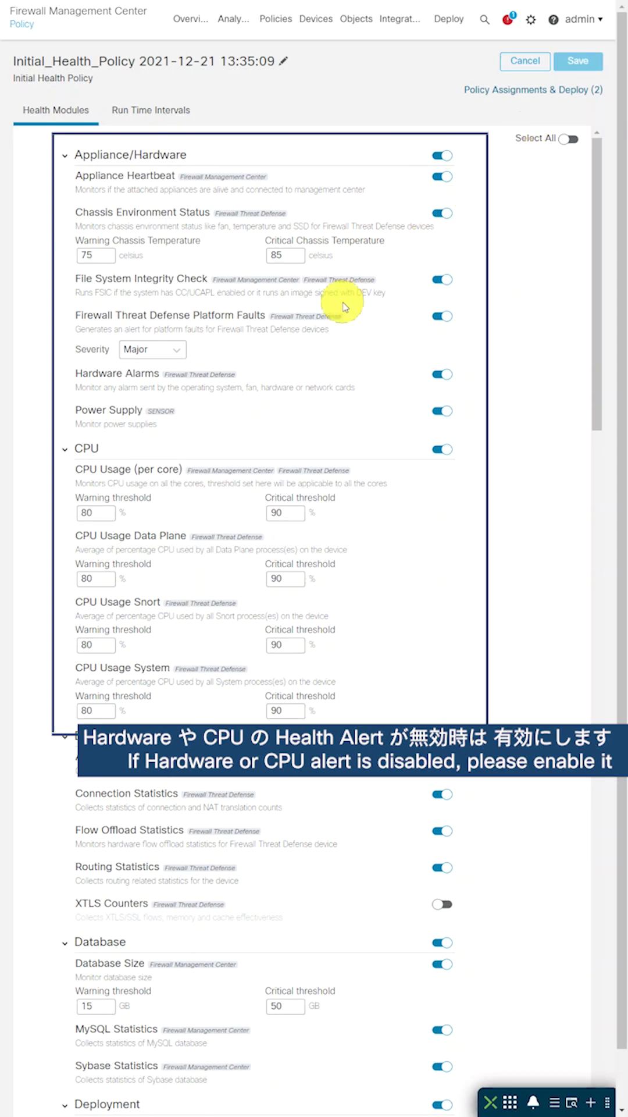
pyautogui.click(158, 352)
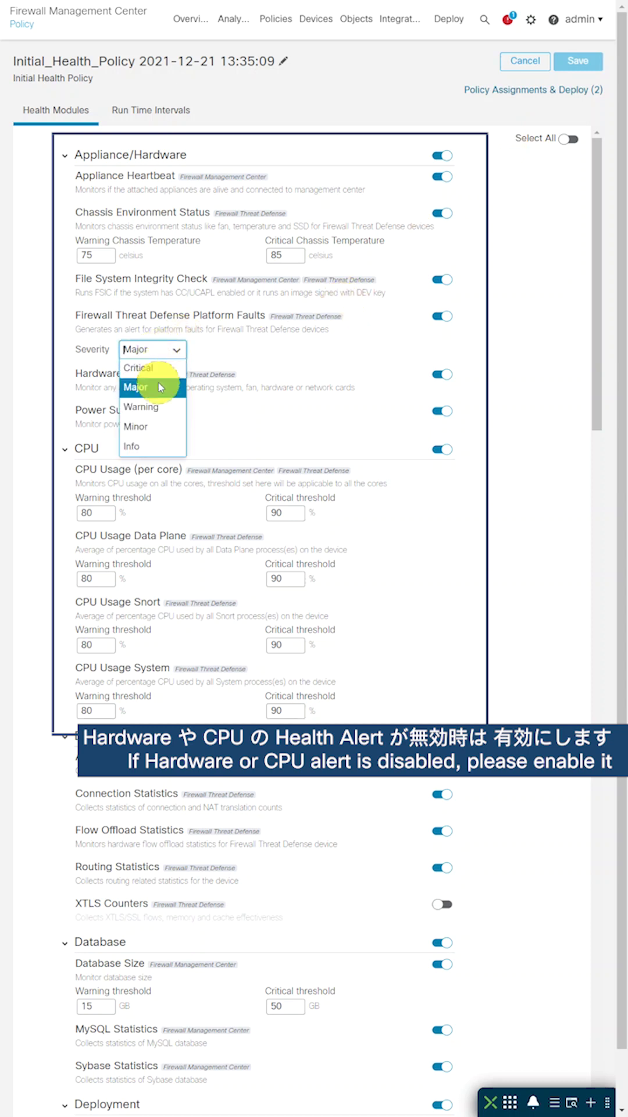
pyautogui.click(161, 368)
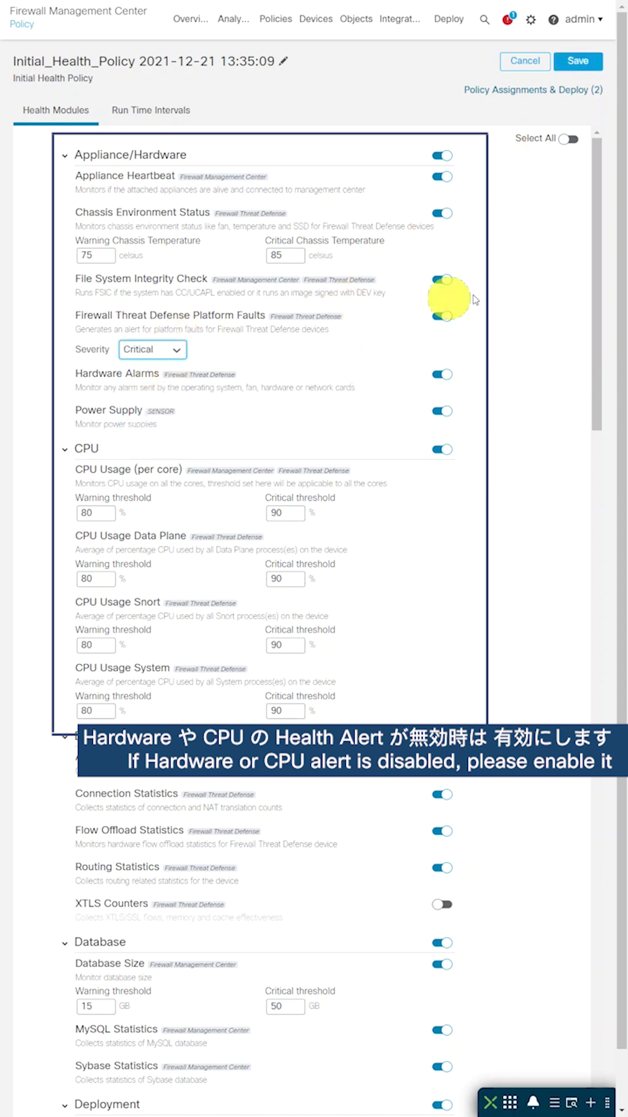
# Save the health policy and apply it to Firewall Management Center and CoreFTD-FPR1010.
pyautogui.click(579, 65)
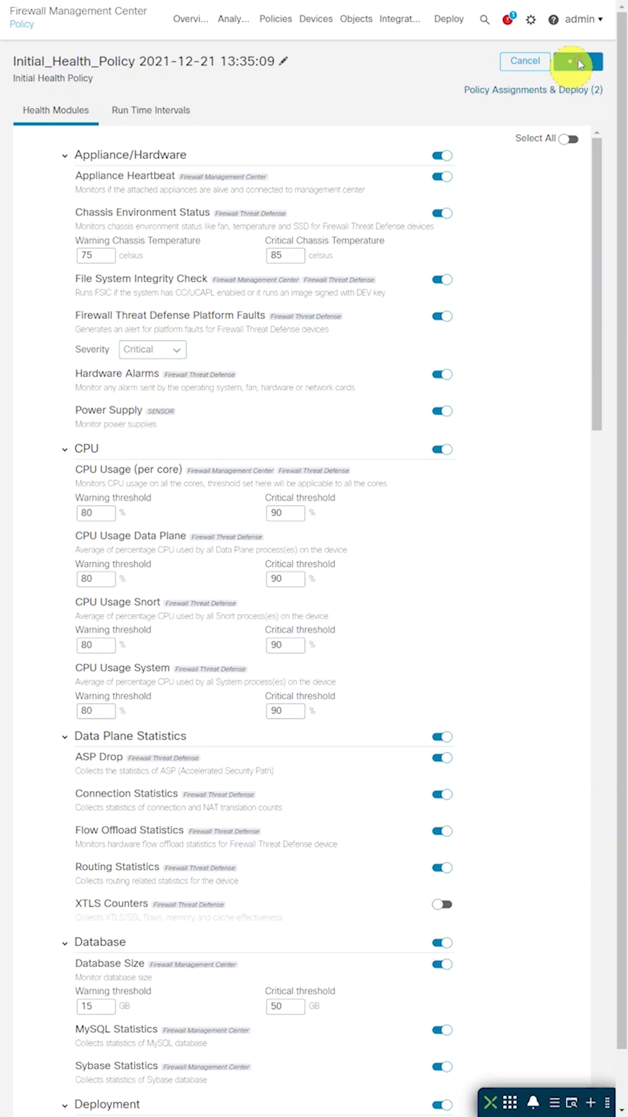
pyautogui.click(557, 93)
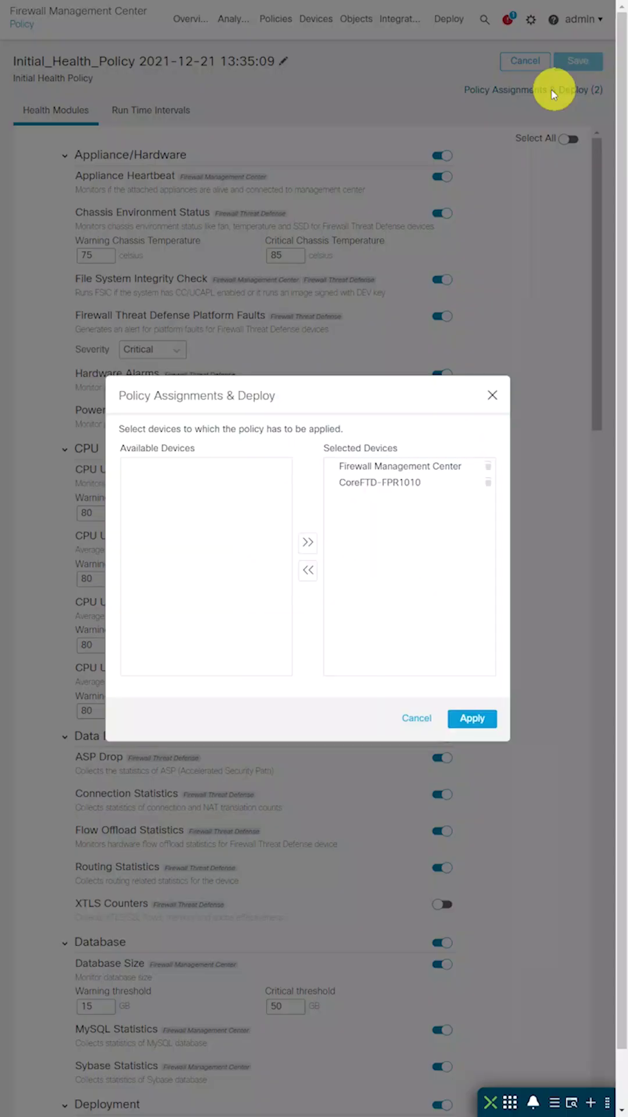
pyautogui.click(473, 720)
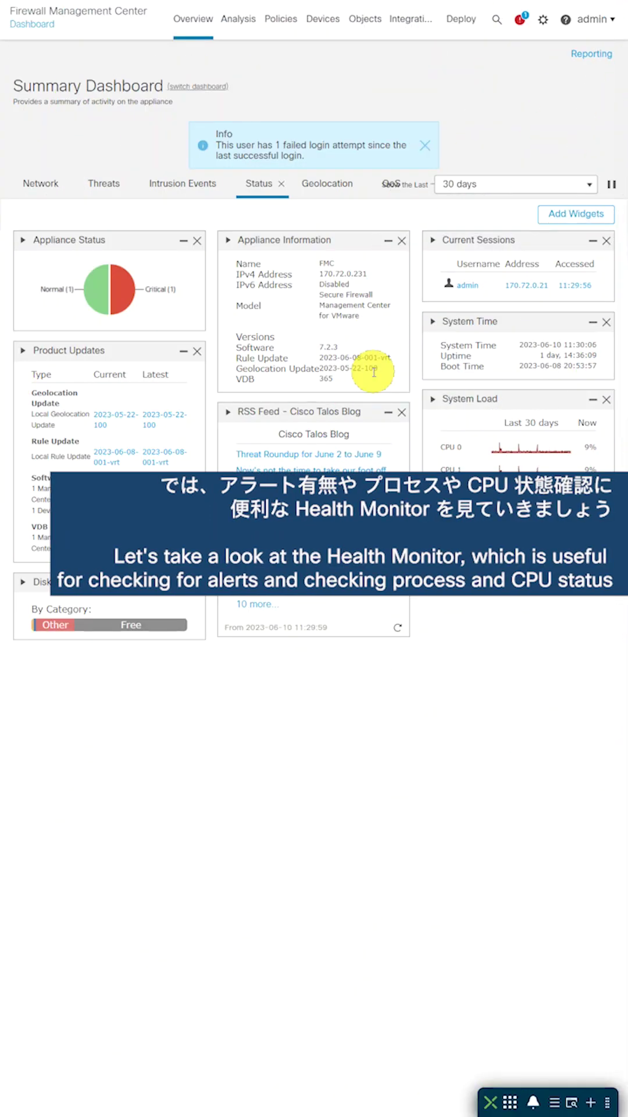
# Examine the detailed health status and alerts of CoreFTD-FPR1010 and FMC in the Health Monitor.
pyautogui.click(543, 25)
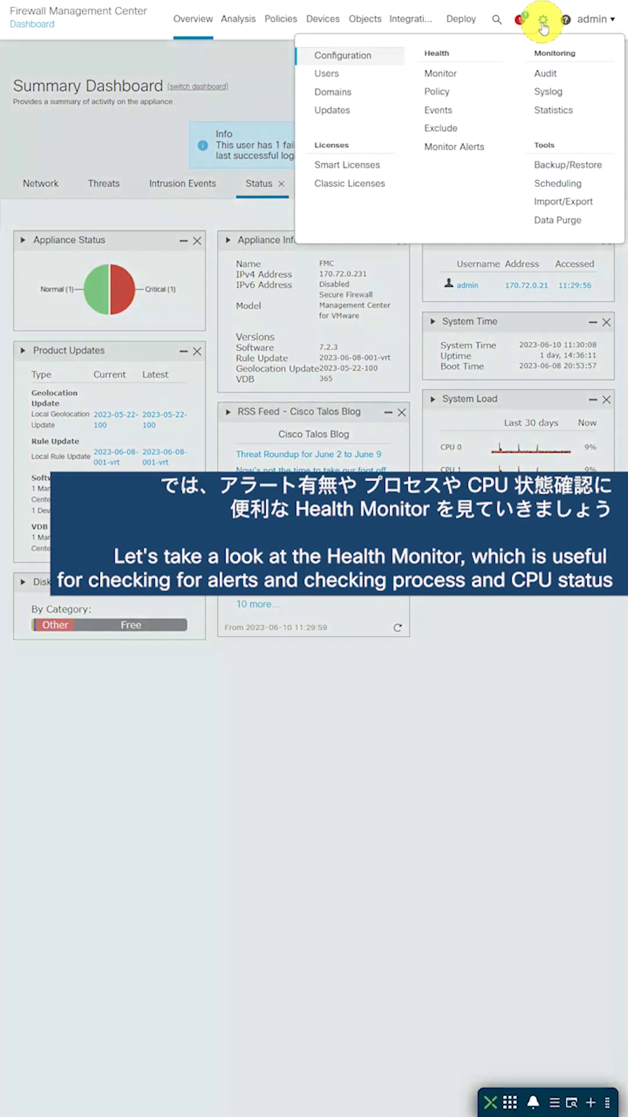
pyautogui.click(442, 78)
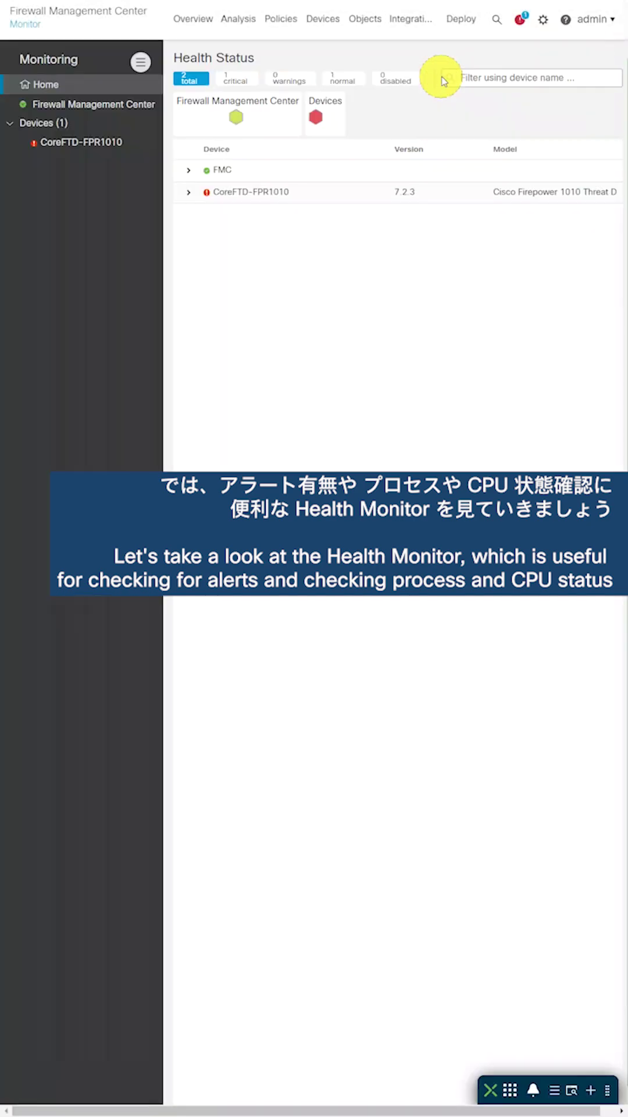
pyautogui.click(205, 189)
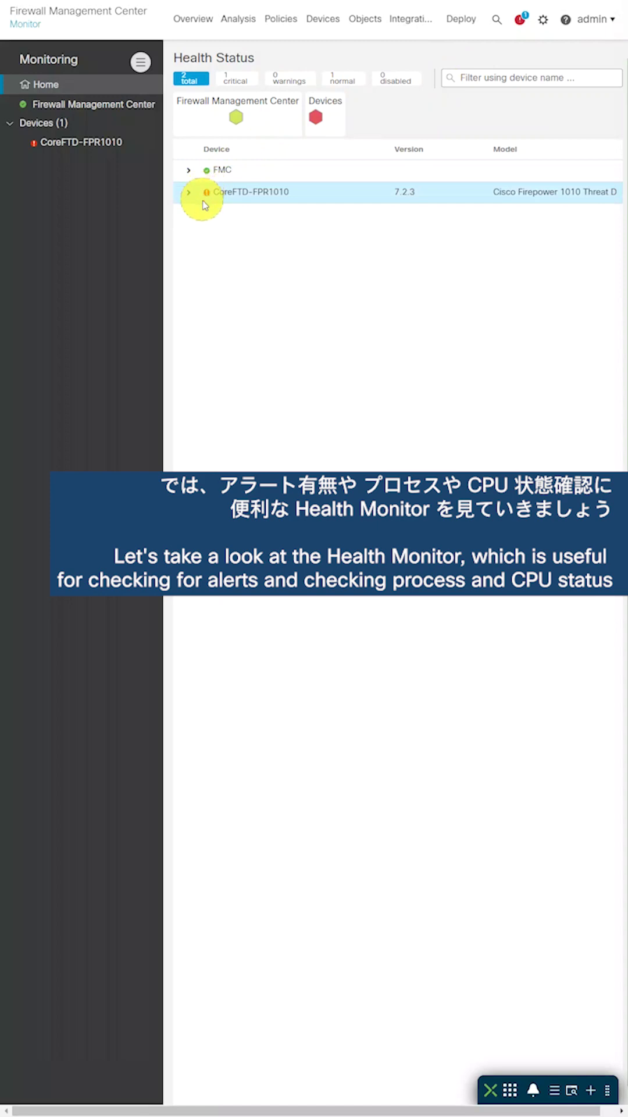
pyautogui.click(187, 192)
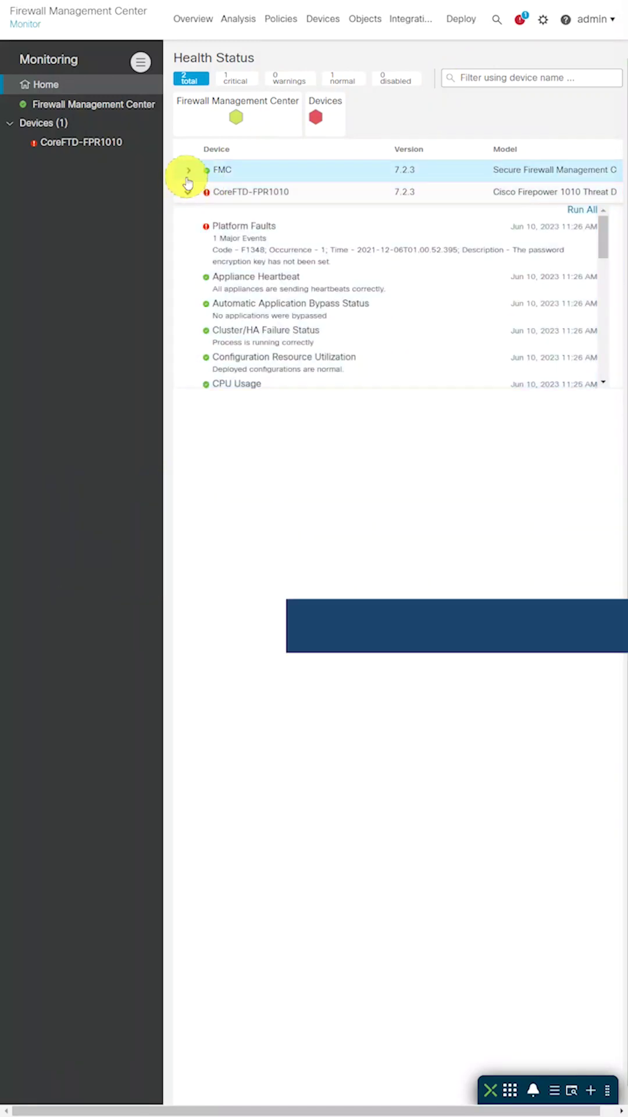
pyautogui.click(188, 170)
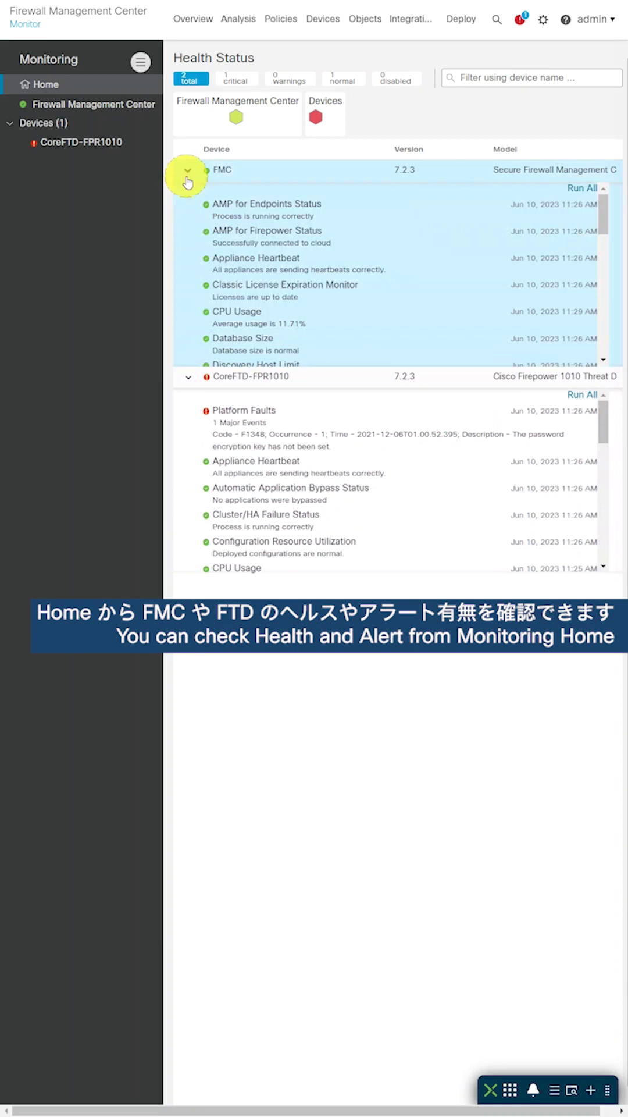
# Review the FMC overview and process charts, plus the CoreFTD-FPR1010 overview, CPU and memory charts.
pyautogui.click(126, 109)
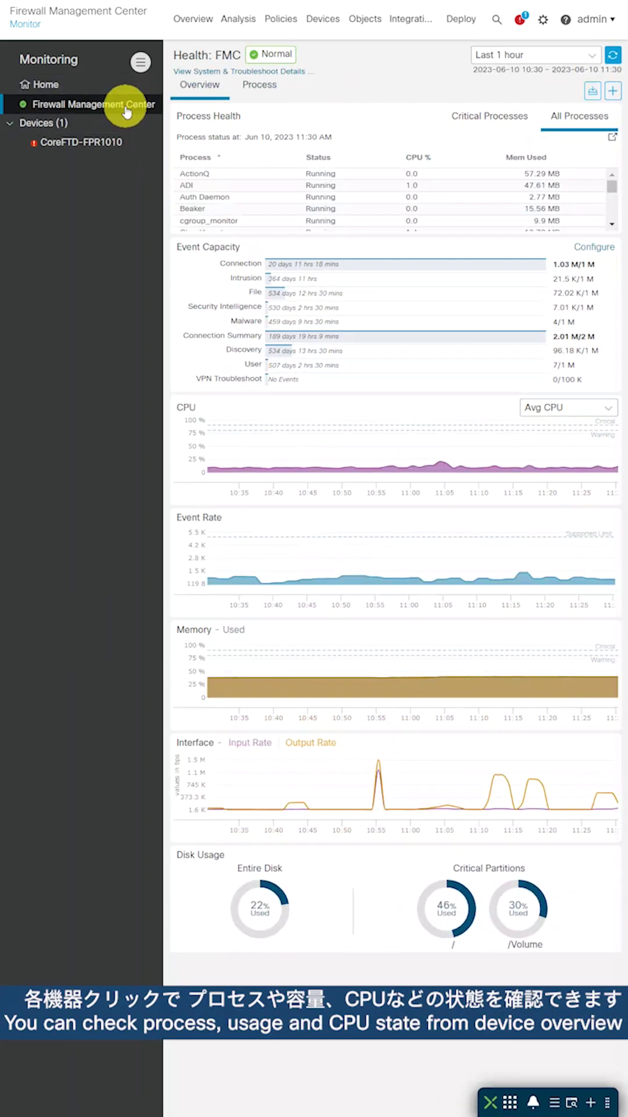
pyautogui.click(261, 87)
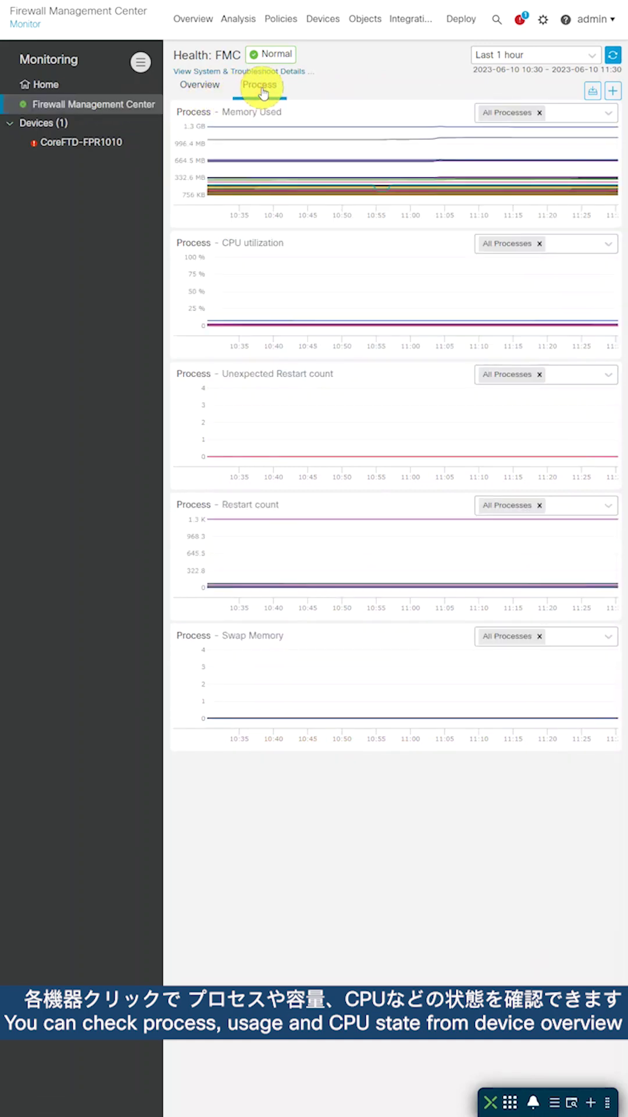
pyautogui.click(88, 142)
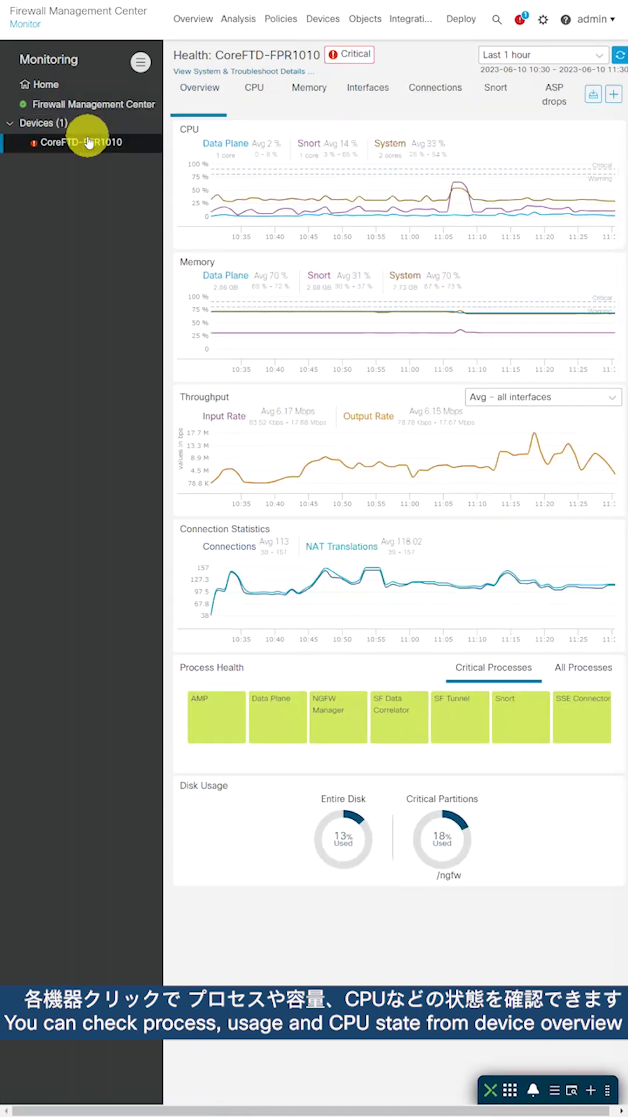
pyautogui.click(250, 89)
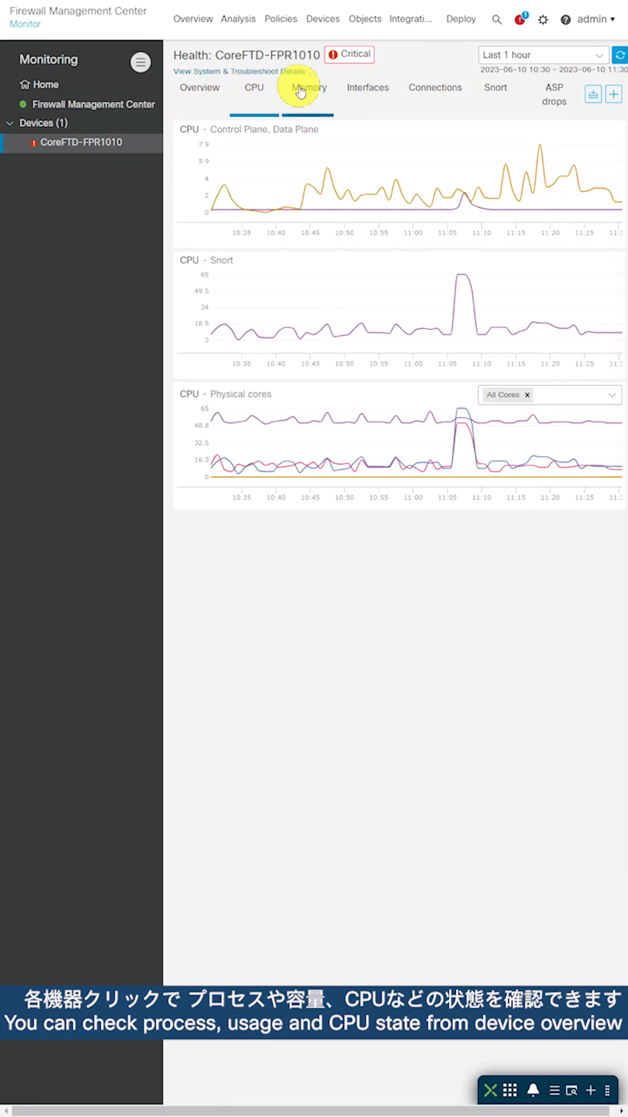
pyautogui.click(300, 90)
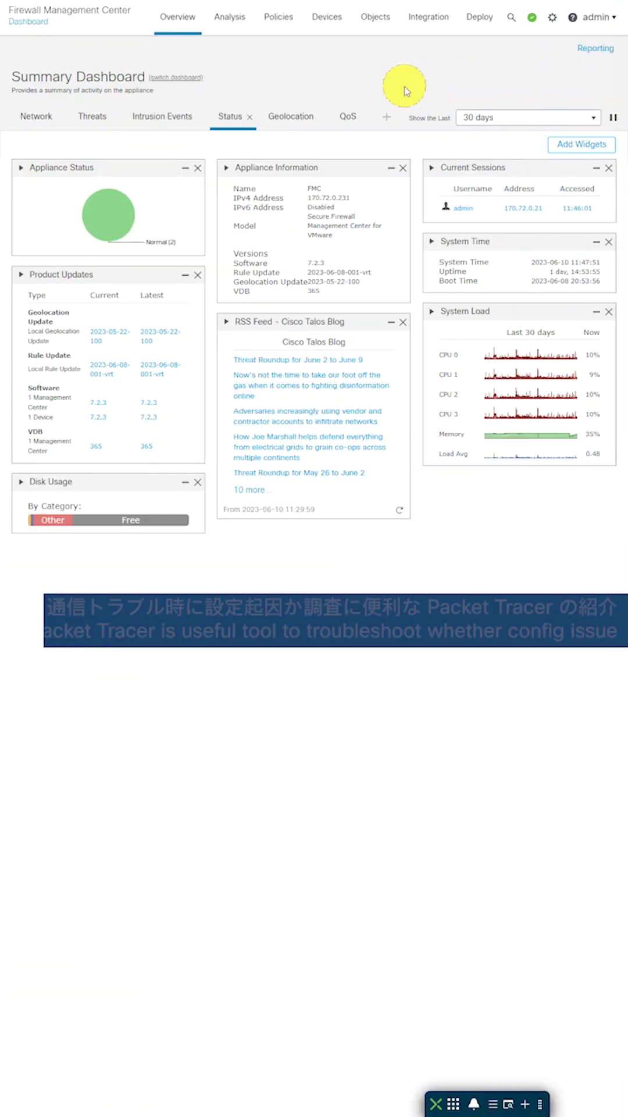
# Start a new Packet Tracer trace for device CoreFTD-FPR1010 on the inside2 (Ethernet1/8) interface.
pyautogui.moveTo(332, 17)
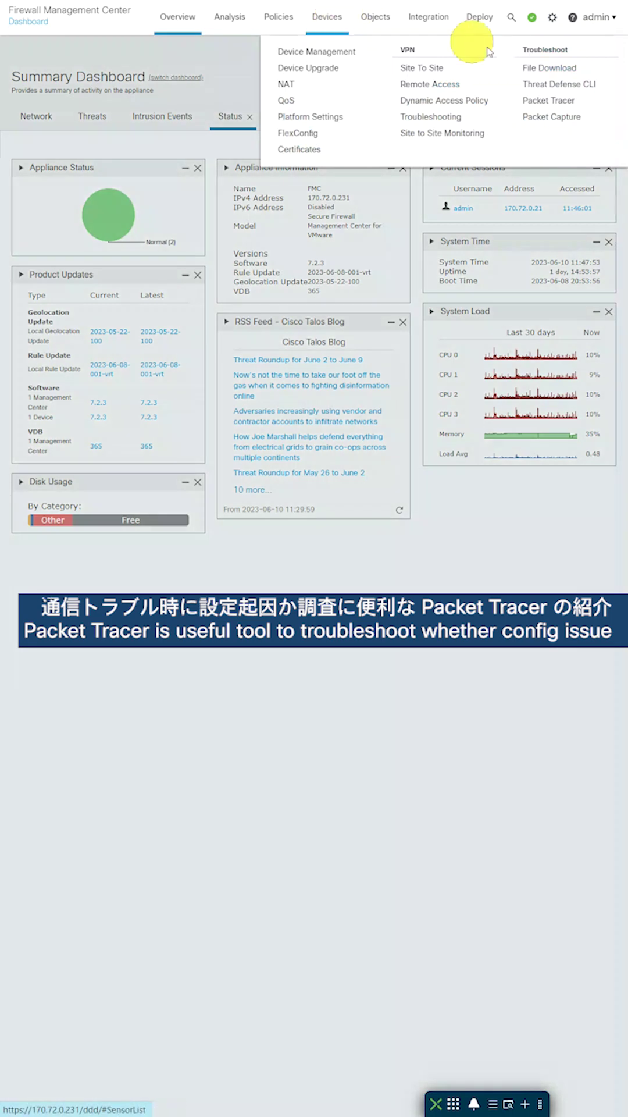
pyautogui.click(544, 100)
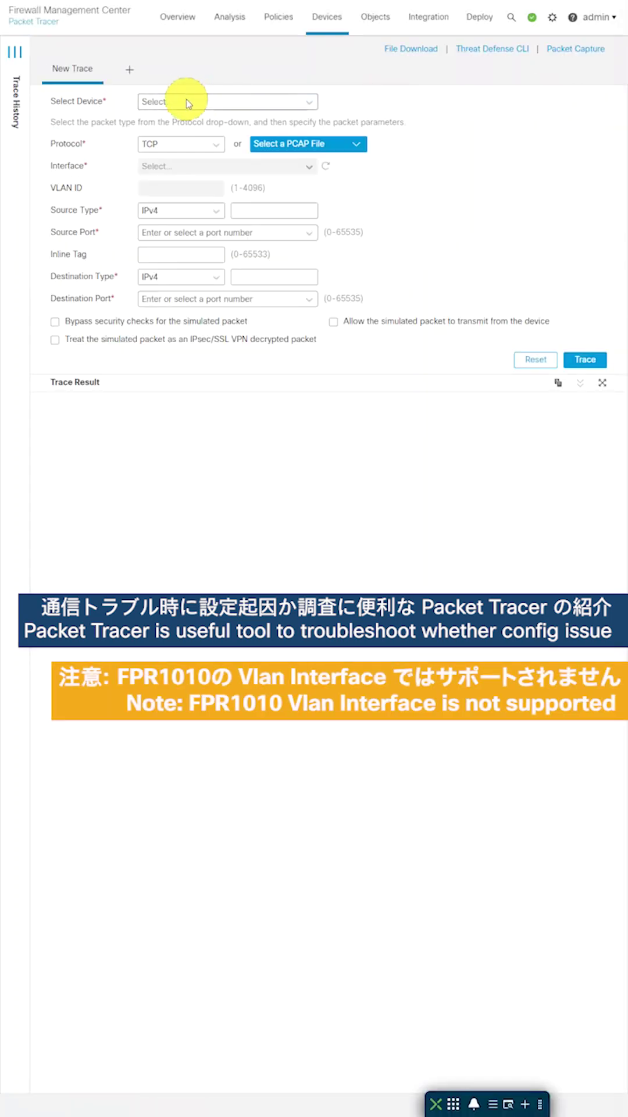
pyautogui.click(186, 103)
pyautogui.click(175, 114)
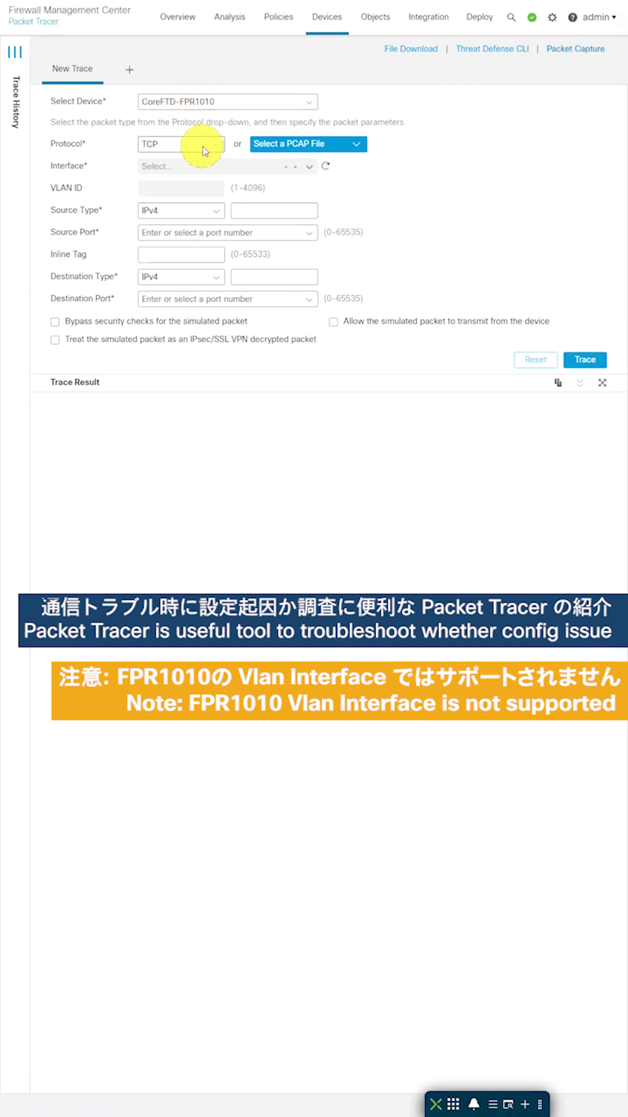
pyautogui.click(204, 166)
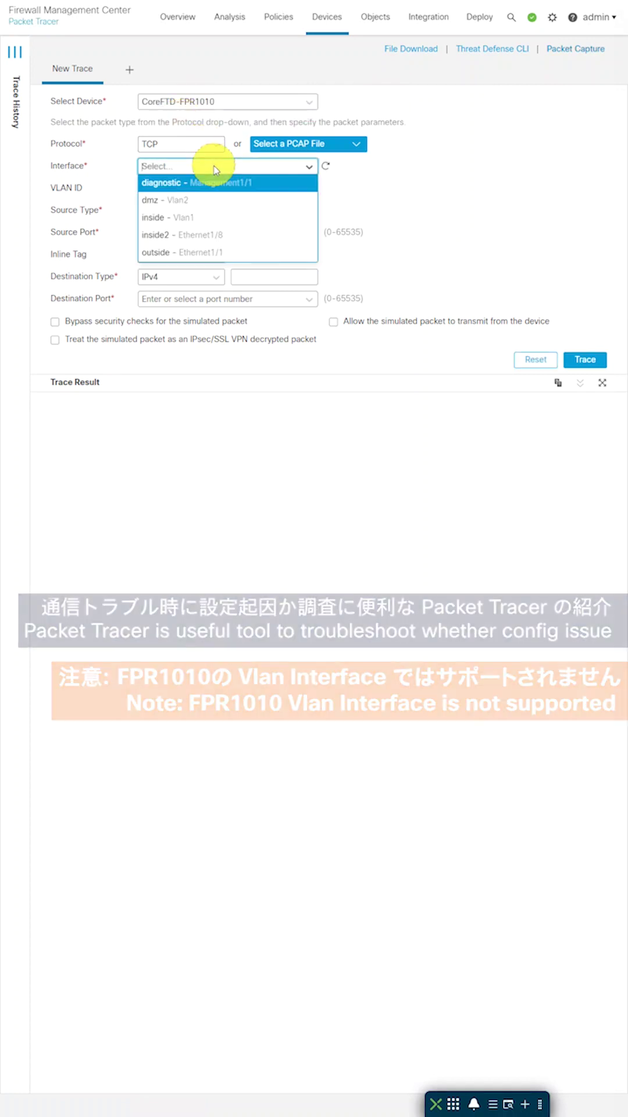
pyautogui.click(222, 235)
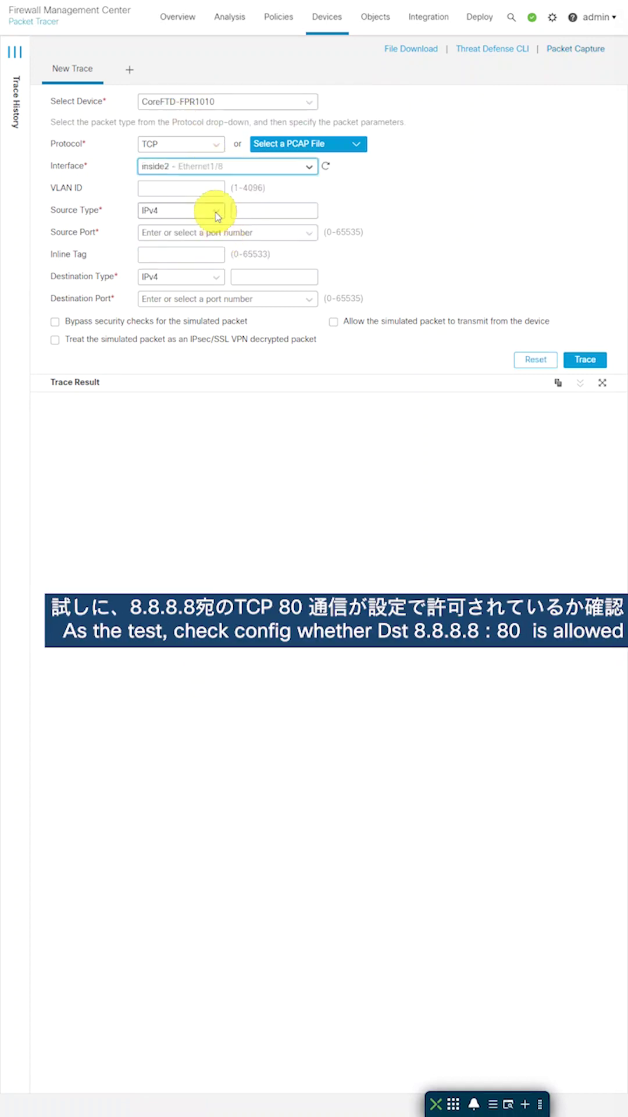
# Set the simulated packet's source to IPv4 address 172.16.0.1 with port 12345.
pyautogui.click(260, 210)
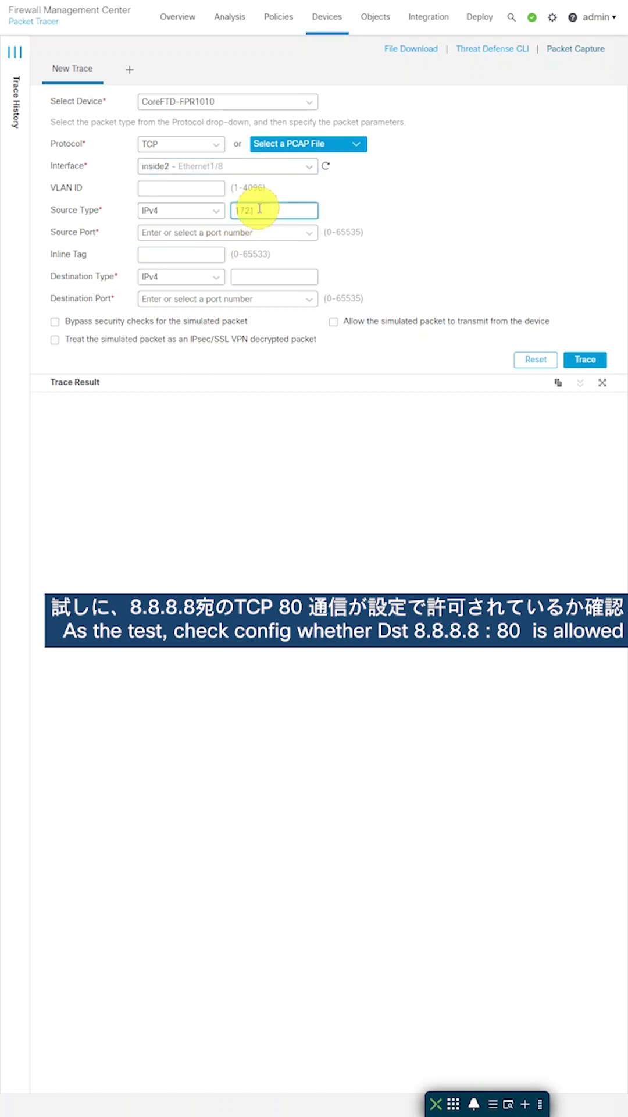
pyautogui.write('172.16.0.1')
pyautogui.click(261, 233)
pyautogui.write('12345')
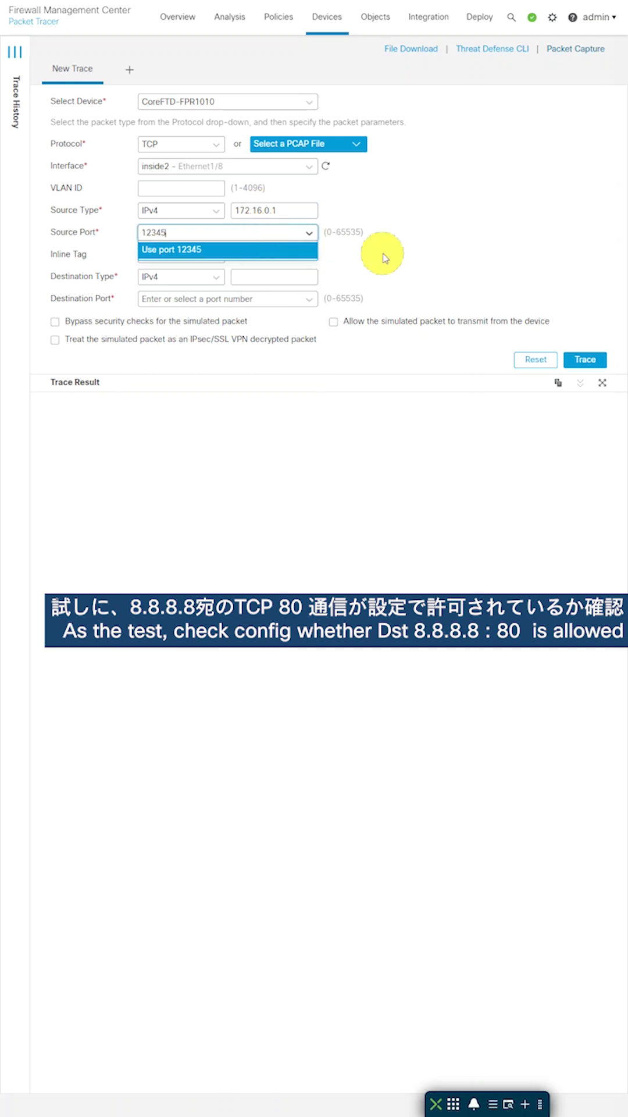
# Set the simulated packet's destination to IPv4 address 8.8.8.8 with port 80.
pyautogui.click(273, 277)
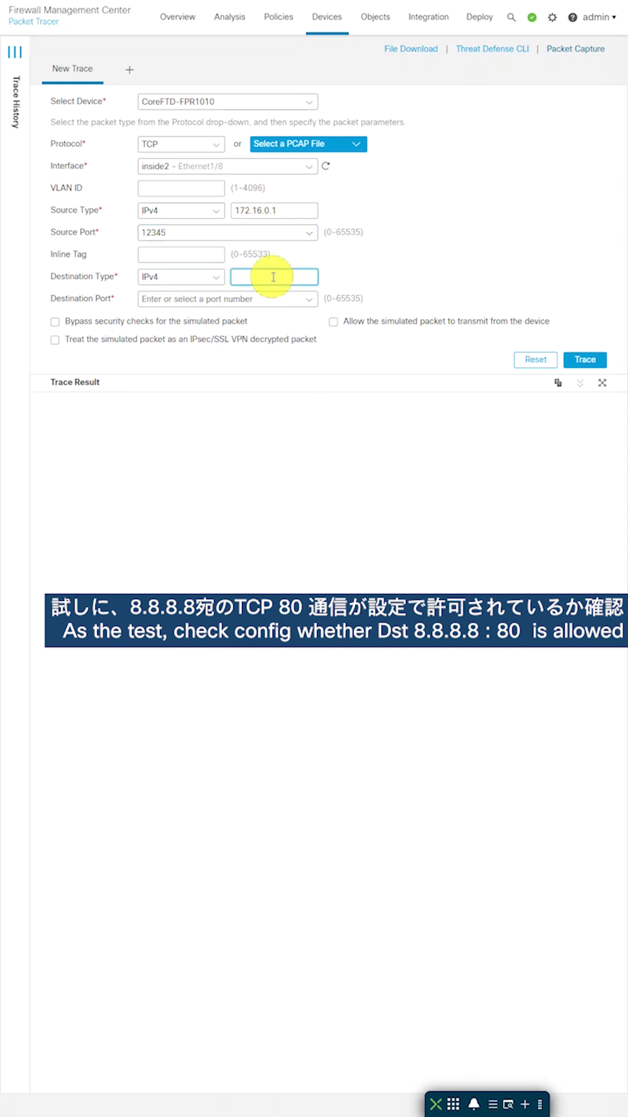
pyautogui.write('8.8.8.8')
pyautogui.click(262, 298)
pyautogui.write('8')
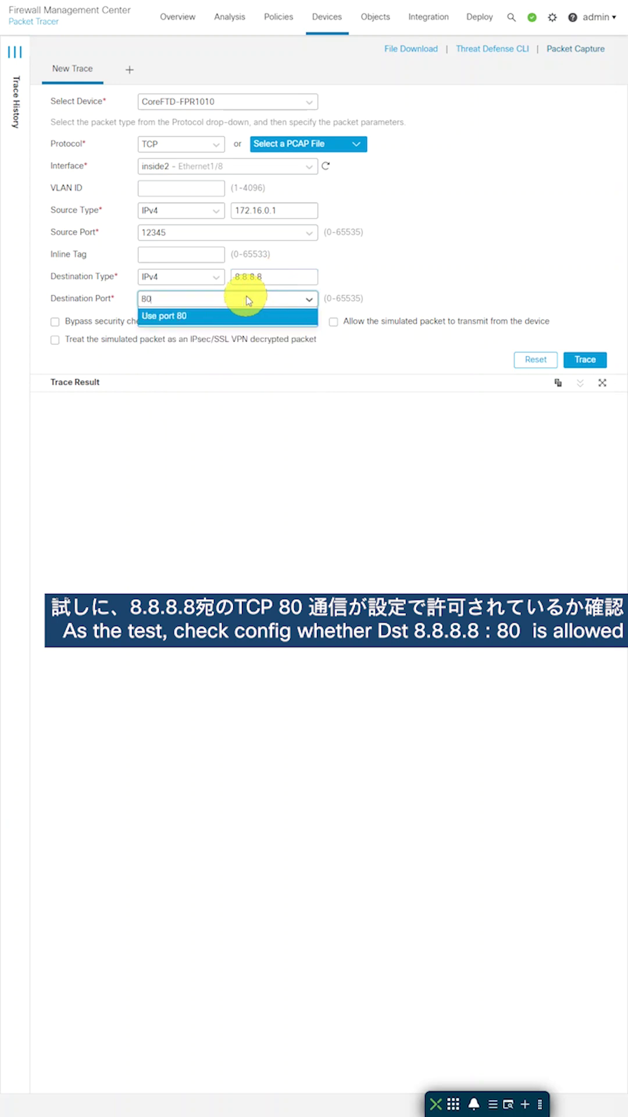
pyautogui.write('0')
pyautogui.press('Return')
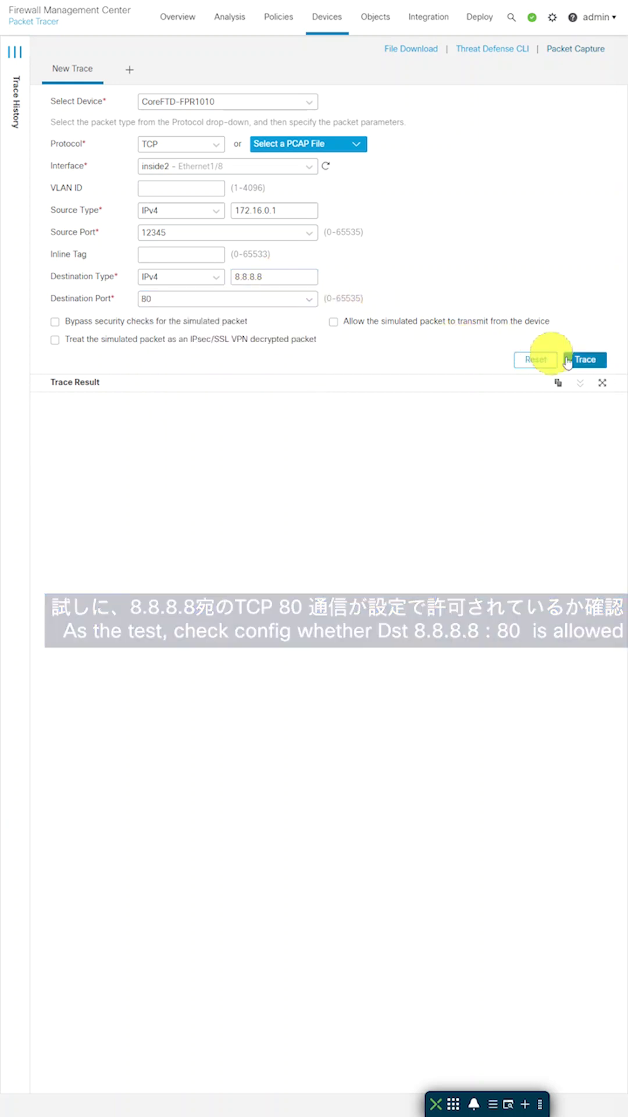
# Run the packet trace and inspect the details of its first NAT phase and the SNORT firewall phase.
pyautogui.click(578, 360)
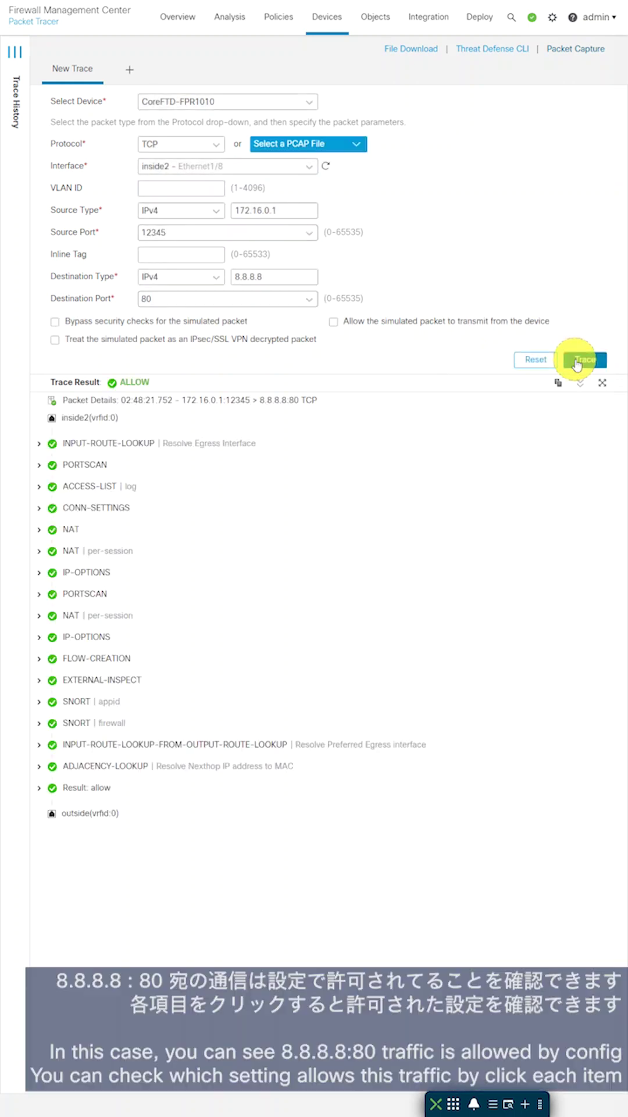
pyautogui.click(39, 530)
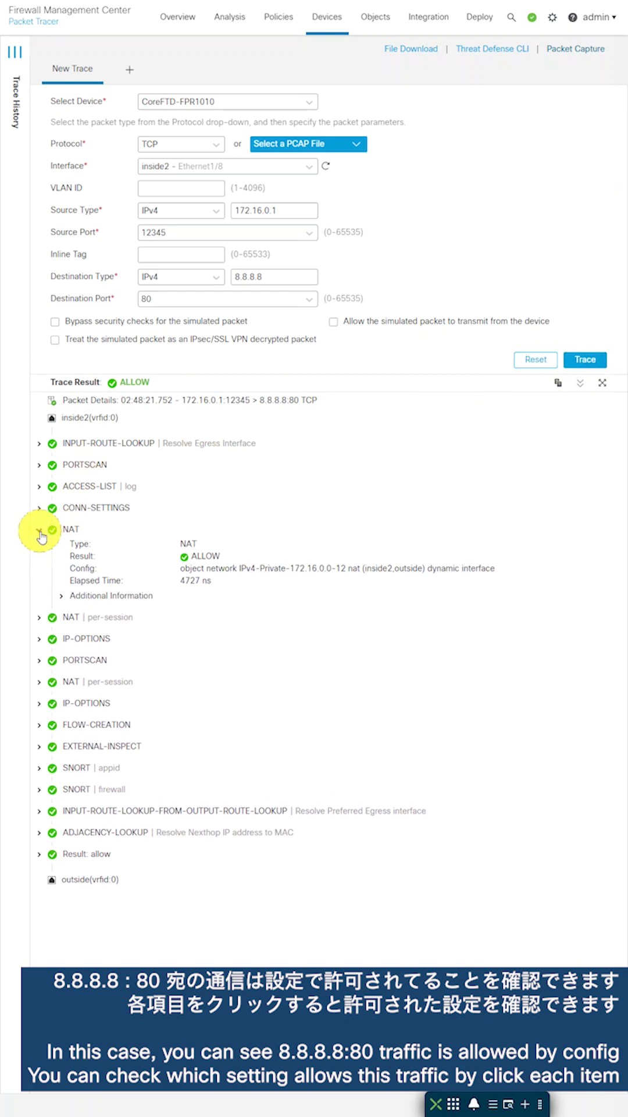
pyautogui.click(39, 789)
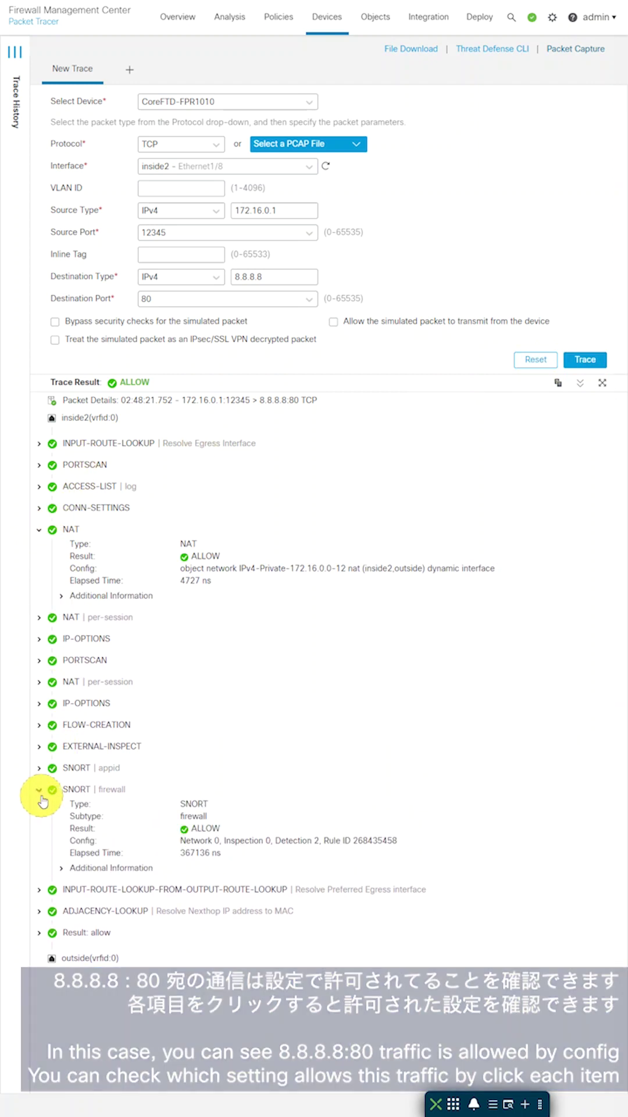
# Rerun the trace with destination port 443 and inspect the additional information of the ACCESS-LIST phase.
pyautogui.click(202, 303)
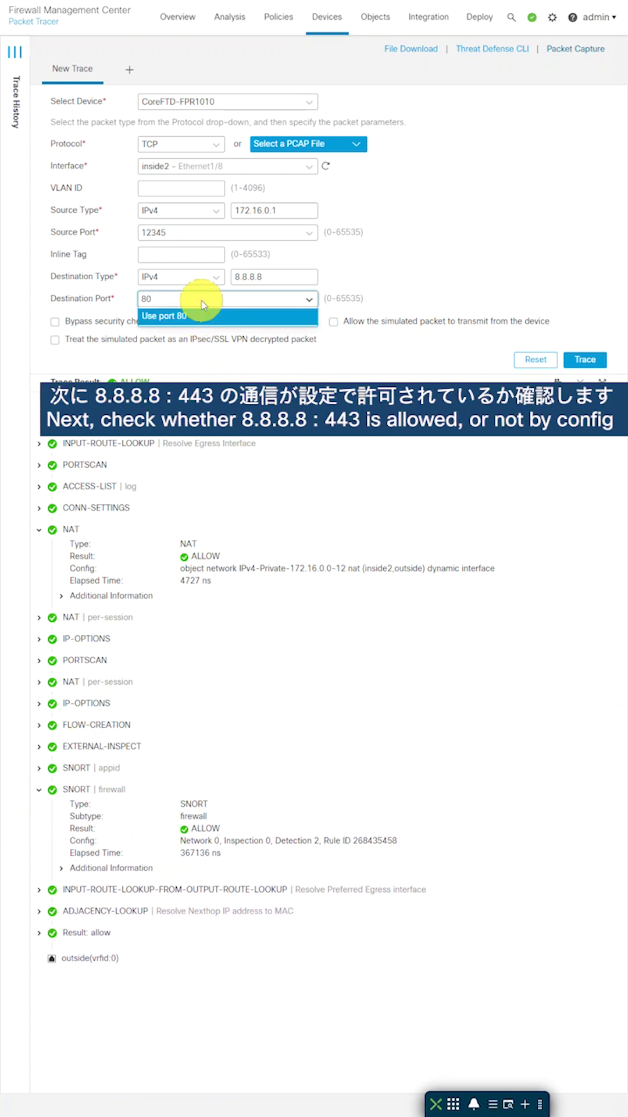
pyautogui.press('BackSpace')
pyautogui.press('BackSpace')
pyautogui.write('443')
pyautogui.click(584, 360)
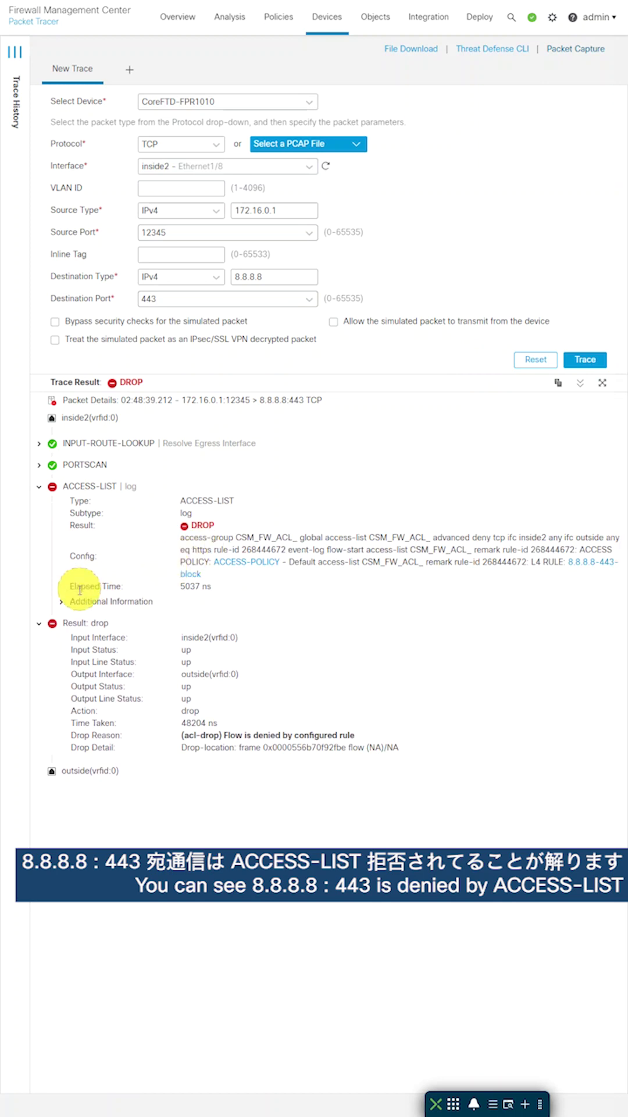
pyautogui.click(63, 603)
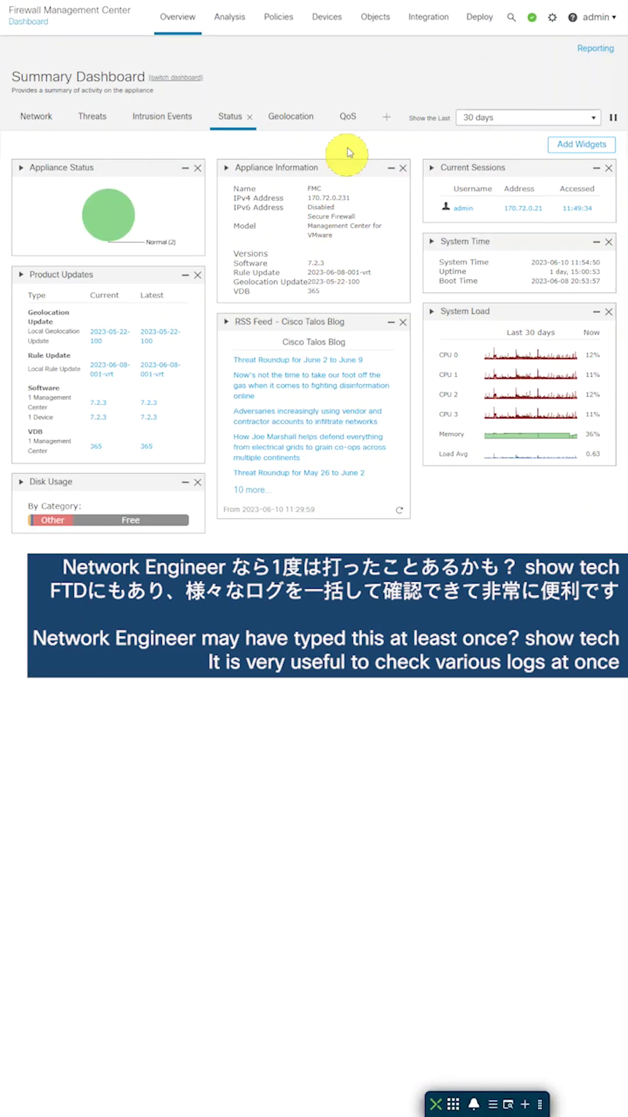
# In the Threat Defense CLI, select device CoreFTD-FPR1010 and set up the show command with the parameter tech.
pyautogui.moveTo(336, 28)
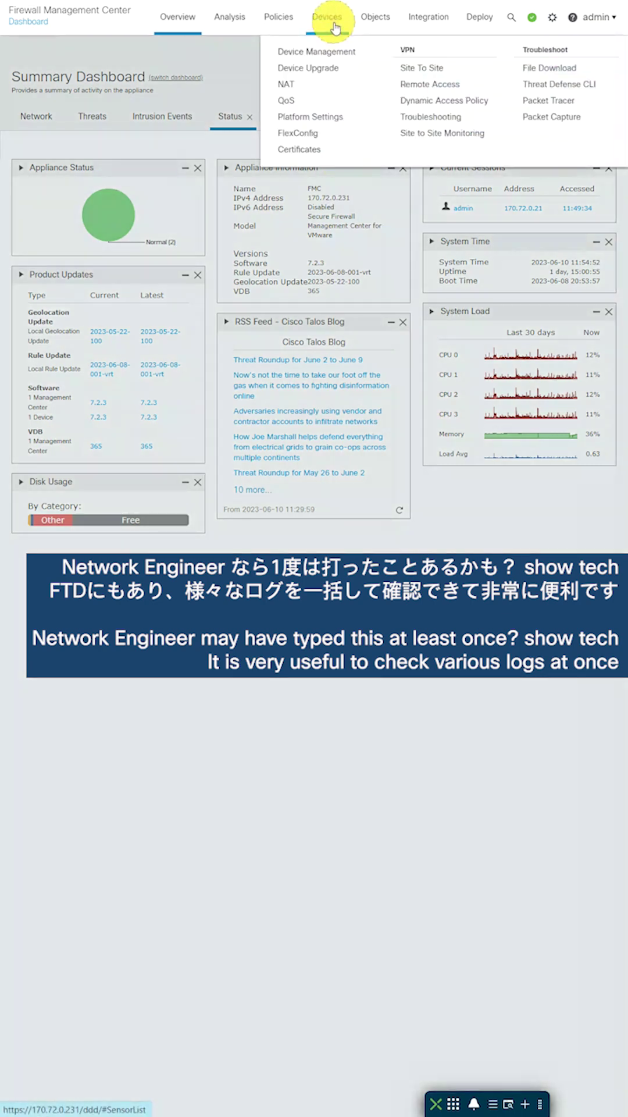
pyautogui.click(530, 86)
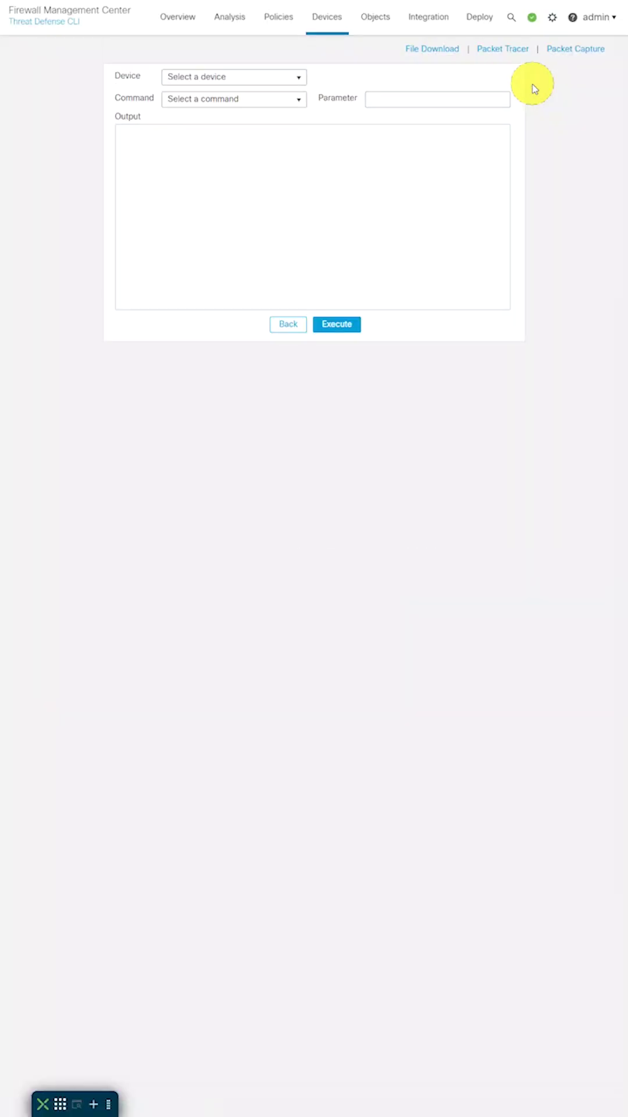
pyautogui.click(264, 75)
pyautogui.click(262, 95)
pyautogui.click(266, 102)
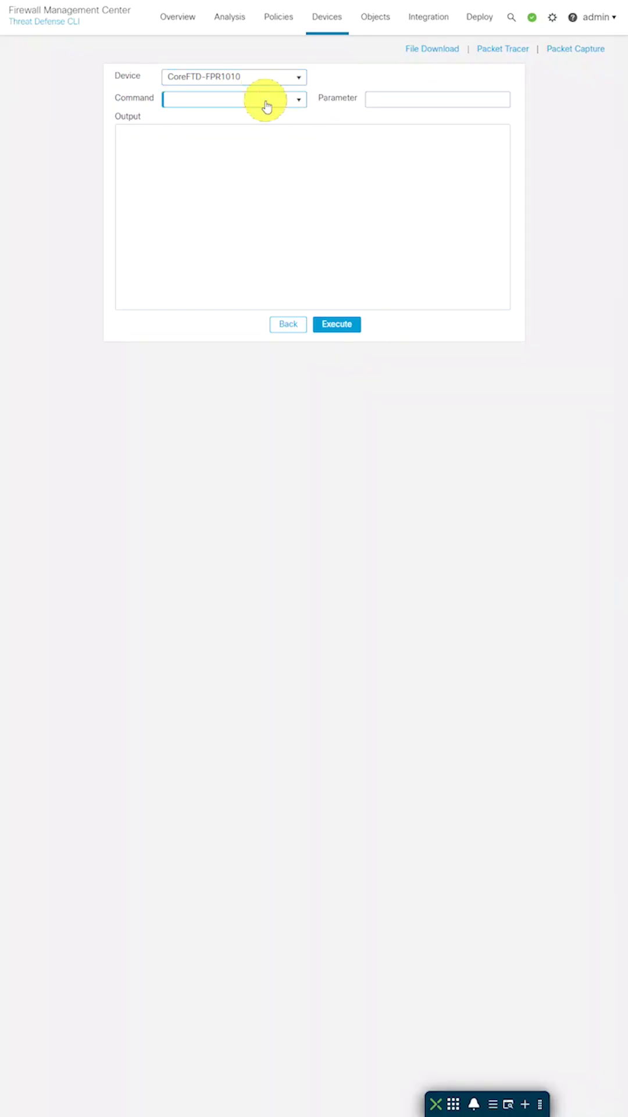
pyautogui.click(262, 129)
pyautogui.click(437, 100)
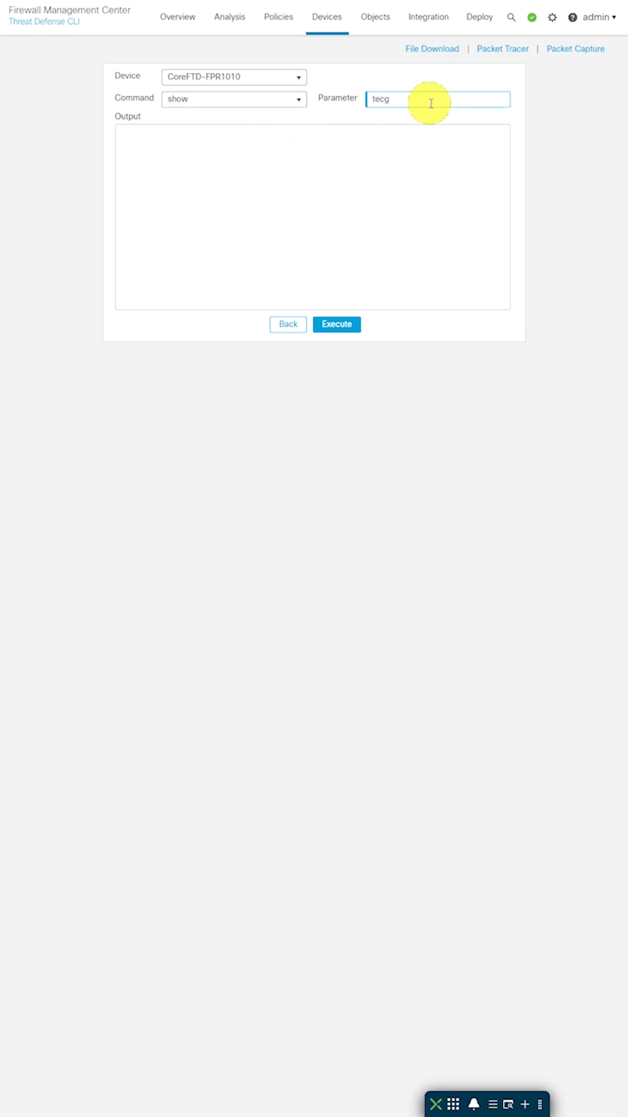
# Execute the show tech command and read through its output to the buffered logging section.
pyautogui.click(334, 323)
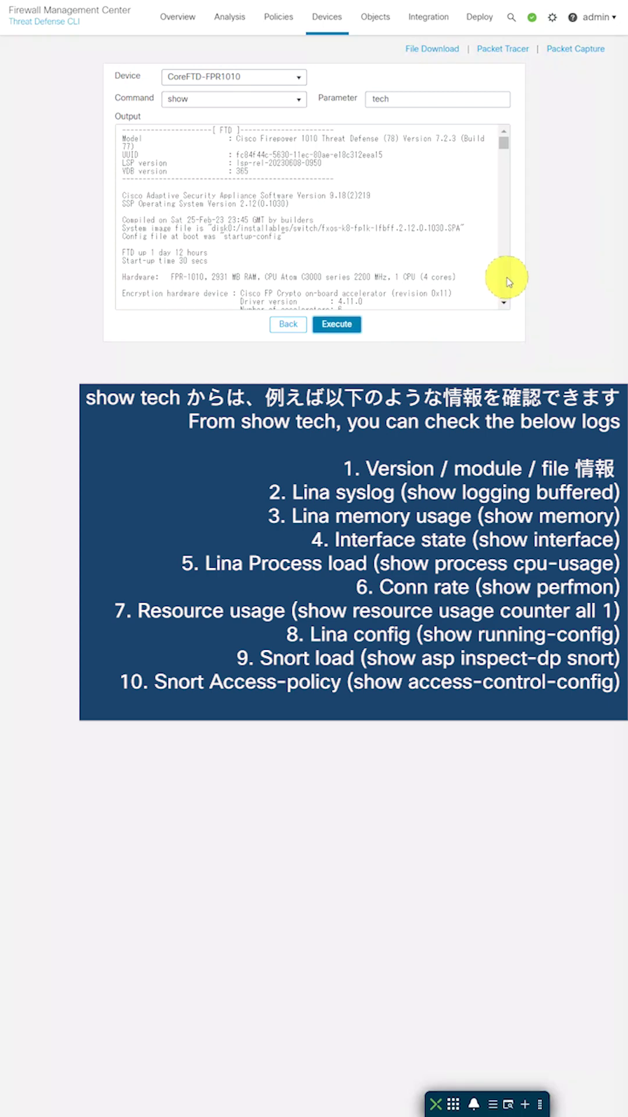
pyautogui.scroll(-5, 507, 281)
pyautogui.scroll(-5, 508, 281)
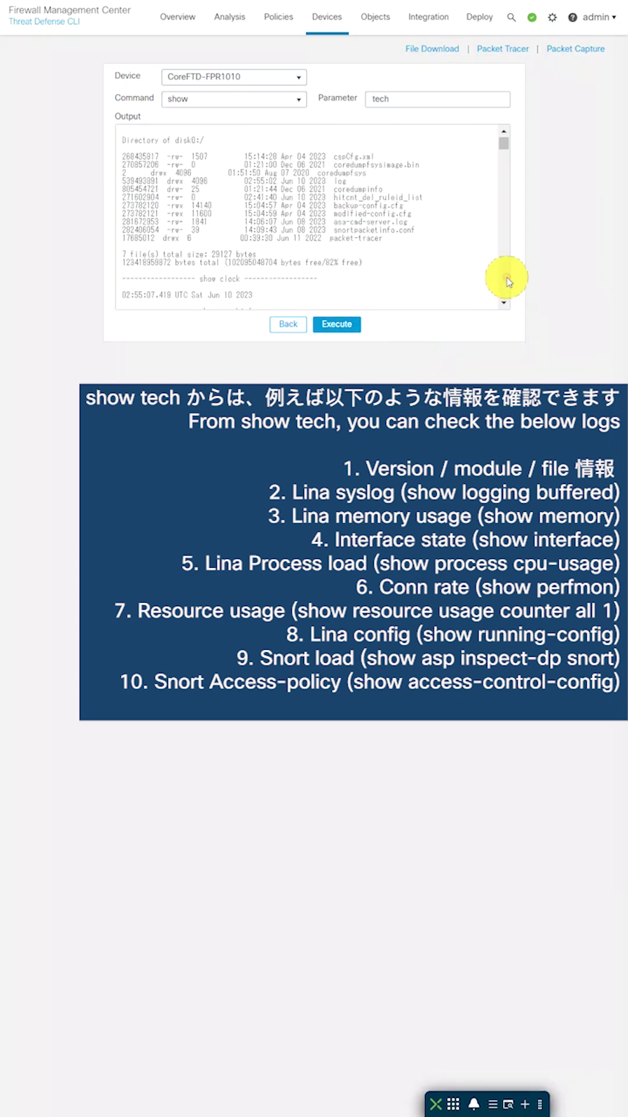
pyautogui.scroll(-5, 507, 281)
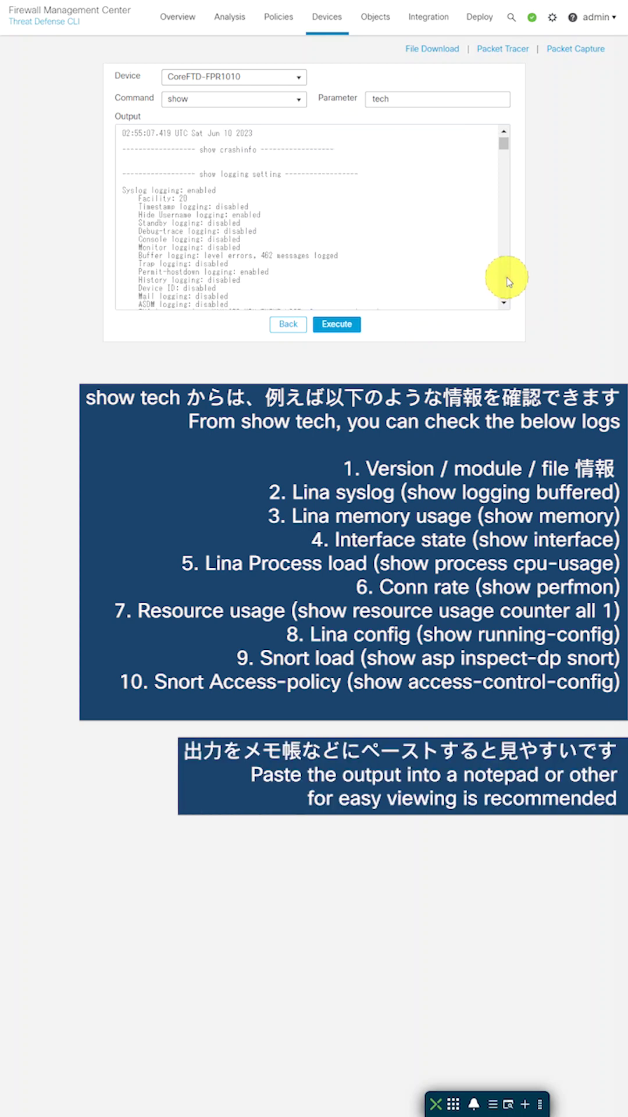
pyautogui.scroll(-5, 507, 281)
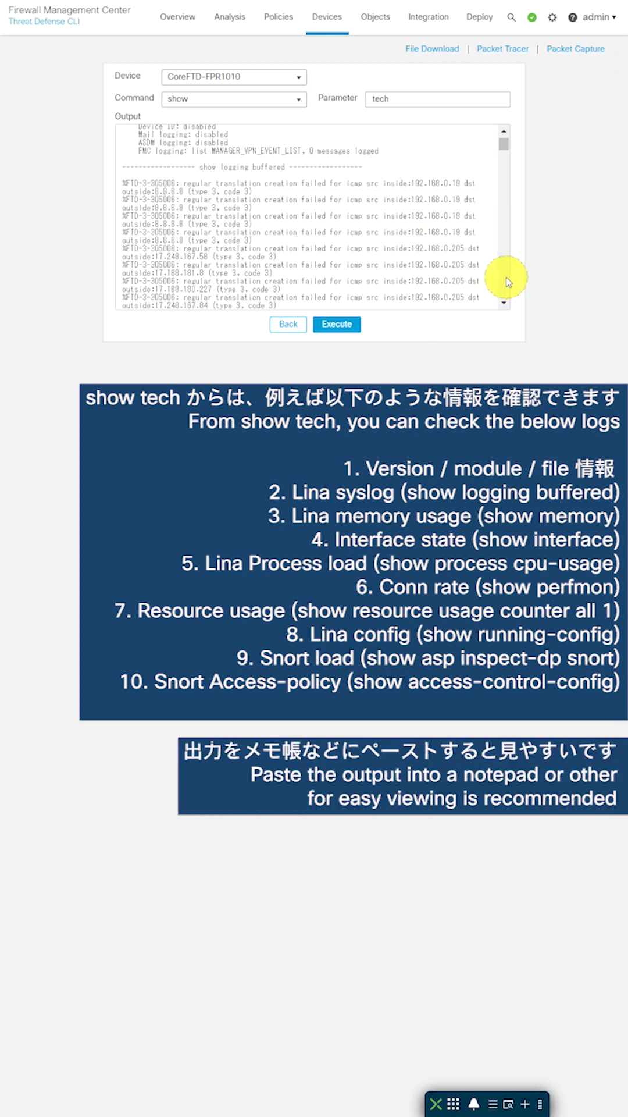
pyautogui.scroll(-3, 507, 282)
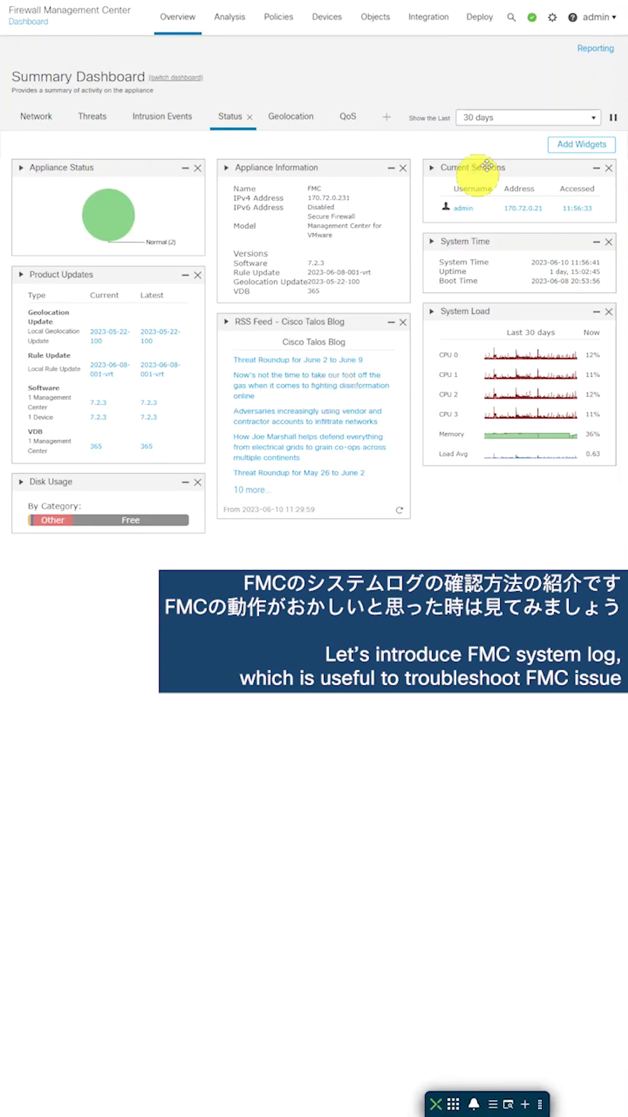
# Open the management center's system log and filter its messages for "Error".
pyautogui.click(554, 26)
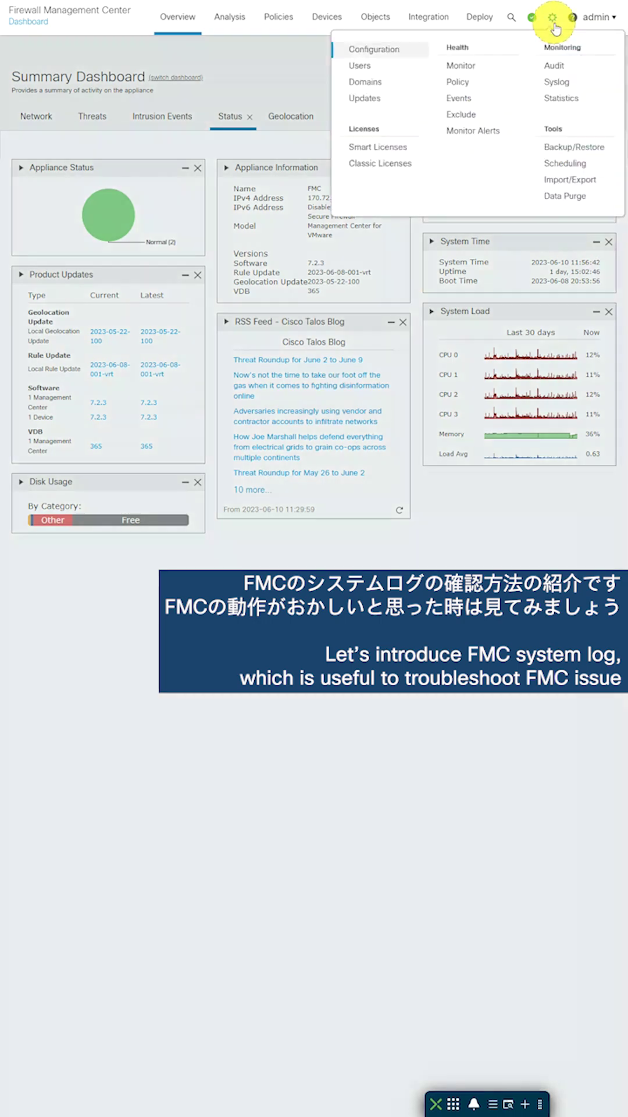
pyautogui.click(547, 83)
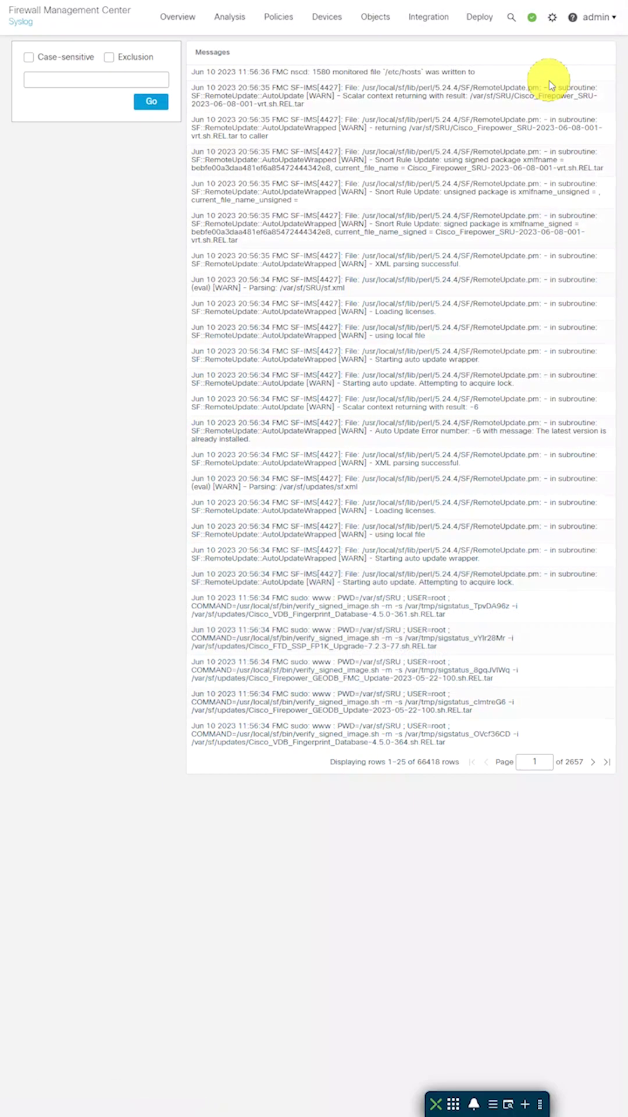
pyautogui.click(109, 81)
pyautogui.write('Erro')
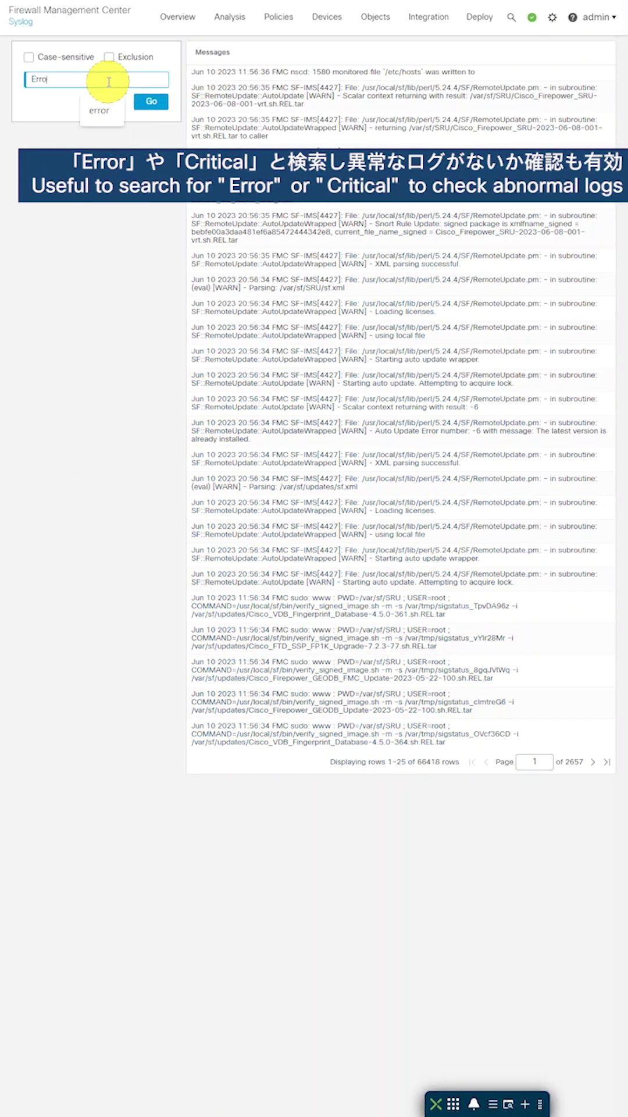
pyautogui.write('r')
pyautogui.press('Return')
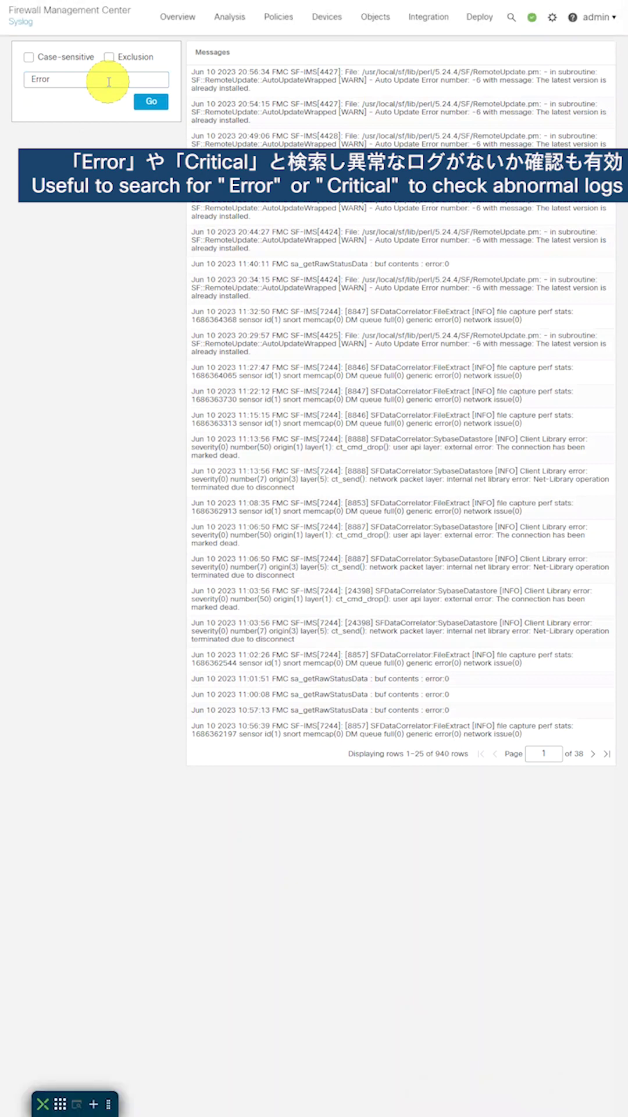
# Filter the system log messages for "Critical" instead.
pyautogui.doubleClick(109, 82)
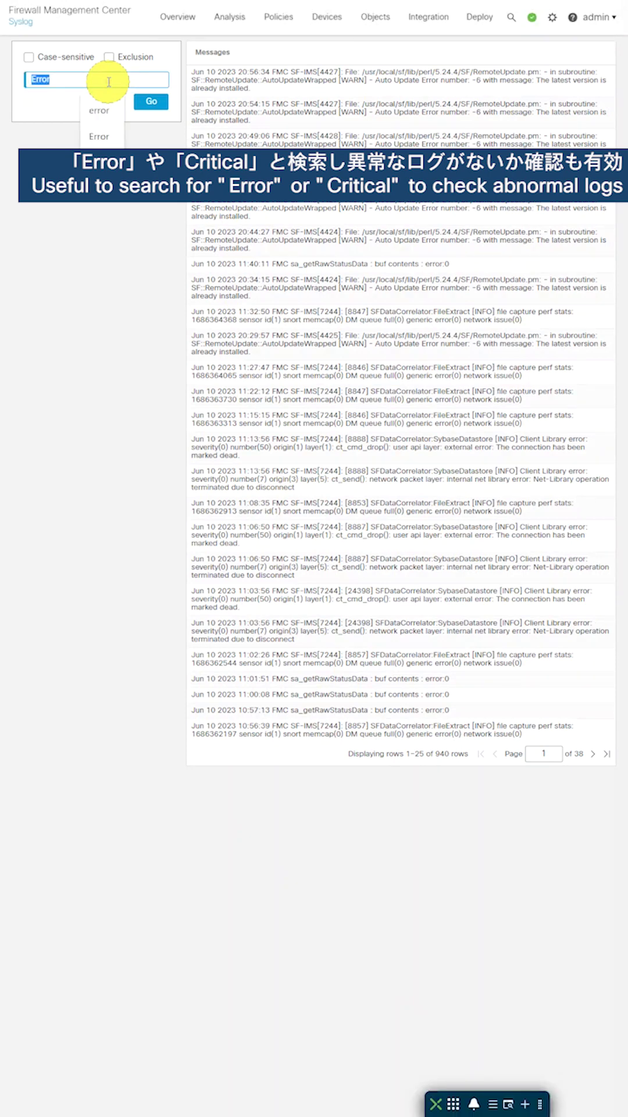
pyautogui.write('Critical')
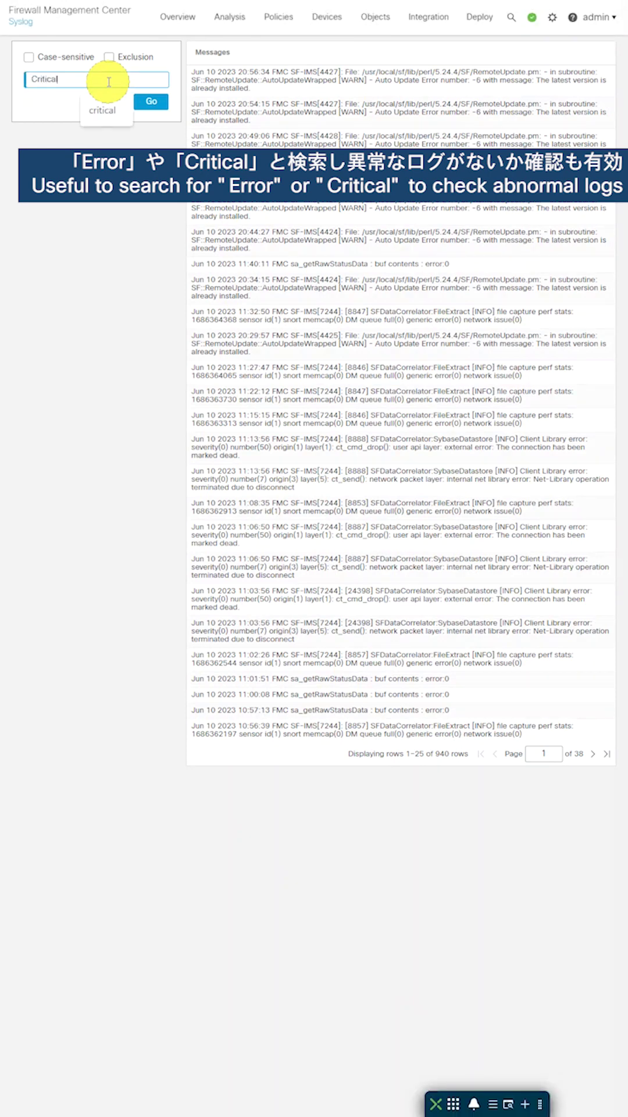
pyautogui.press('Return')
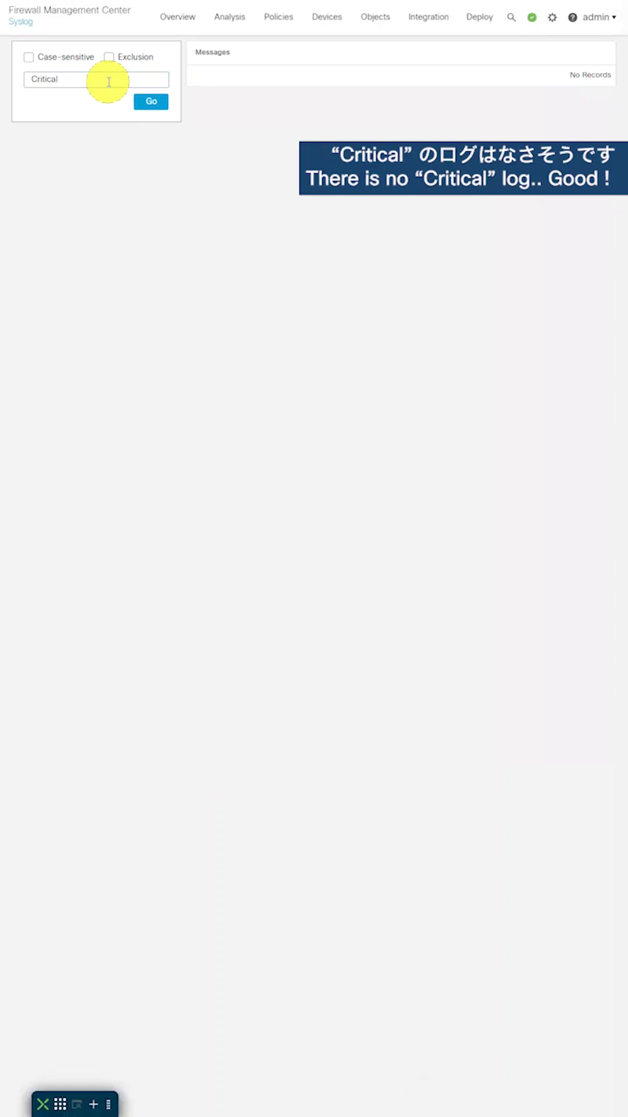
pyautogui.click(109, 82)
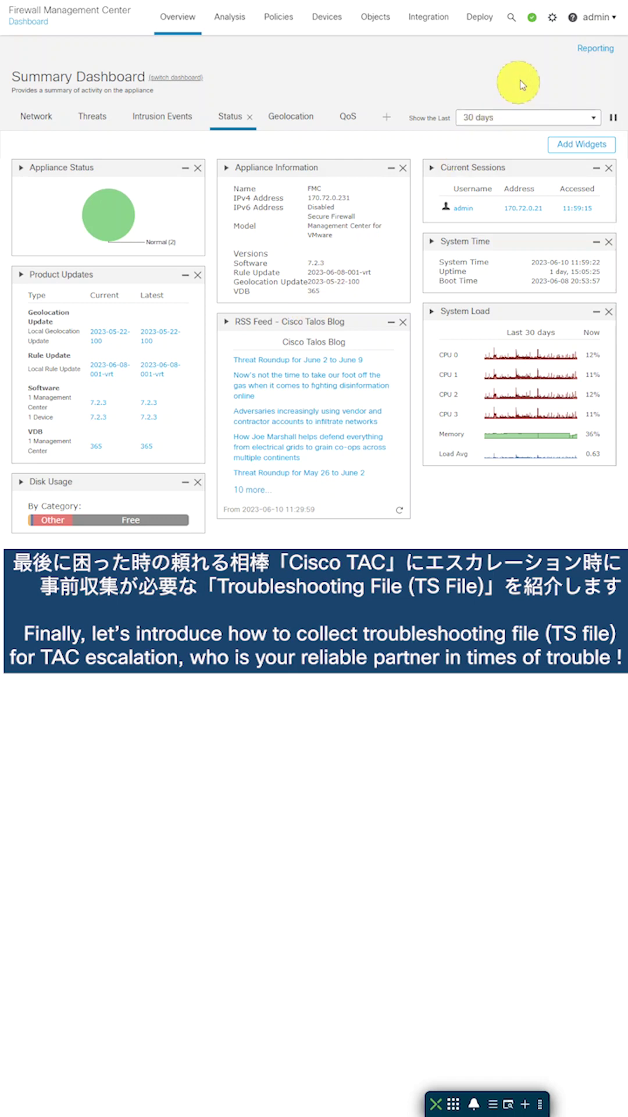
# Open the Health Monitor for the Firewall Management Center and show its system and troubleshoot details.
pyautogui.click(550, 19)
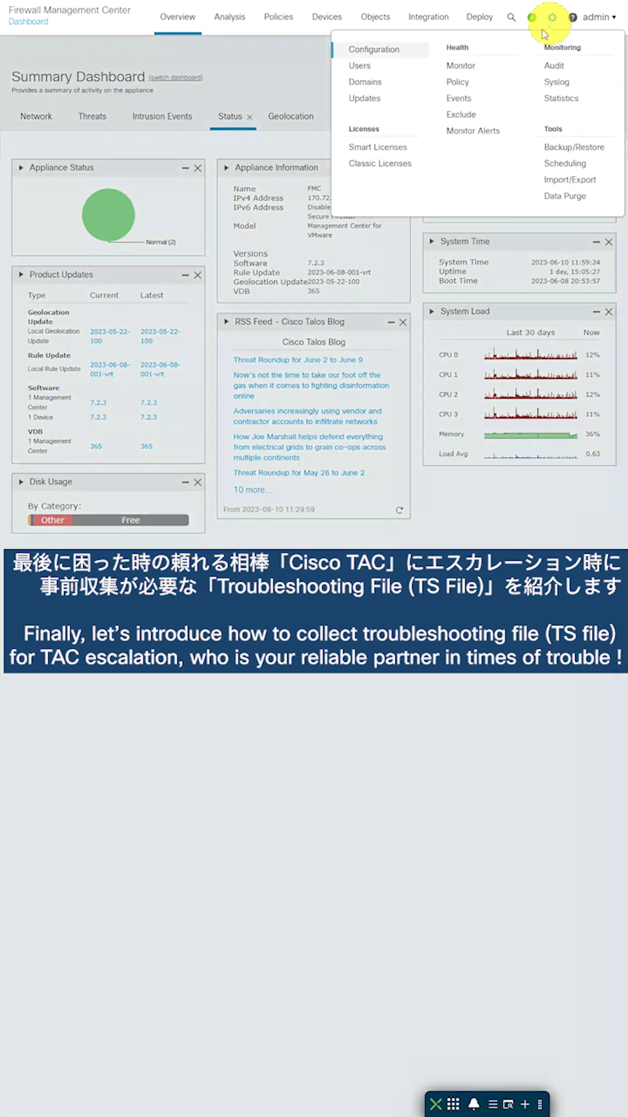
pyautogui.click(471, 68)
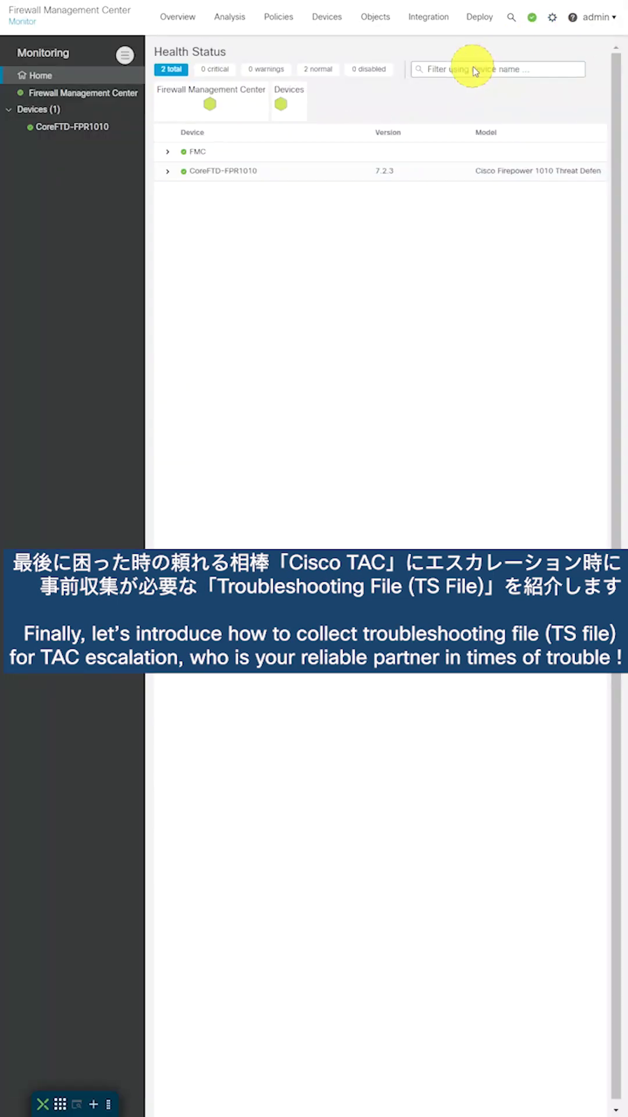
pyautogui.click(118, 98)
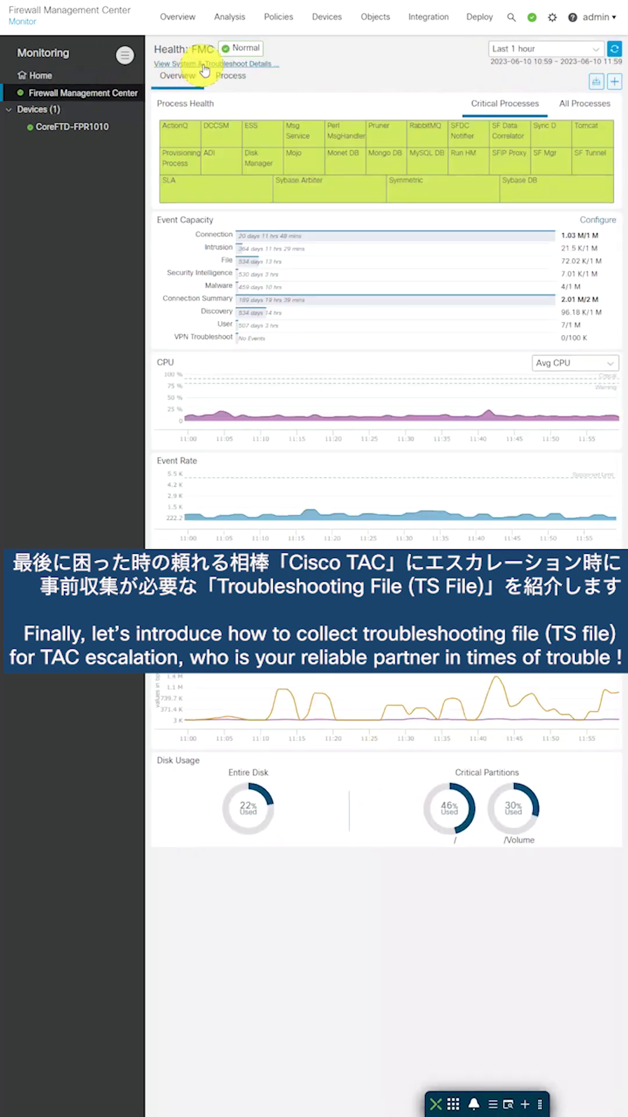
pyautogui.click(203, 64)
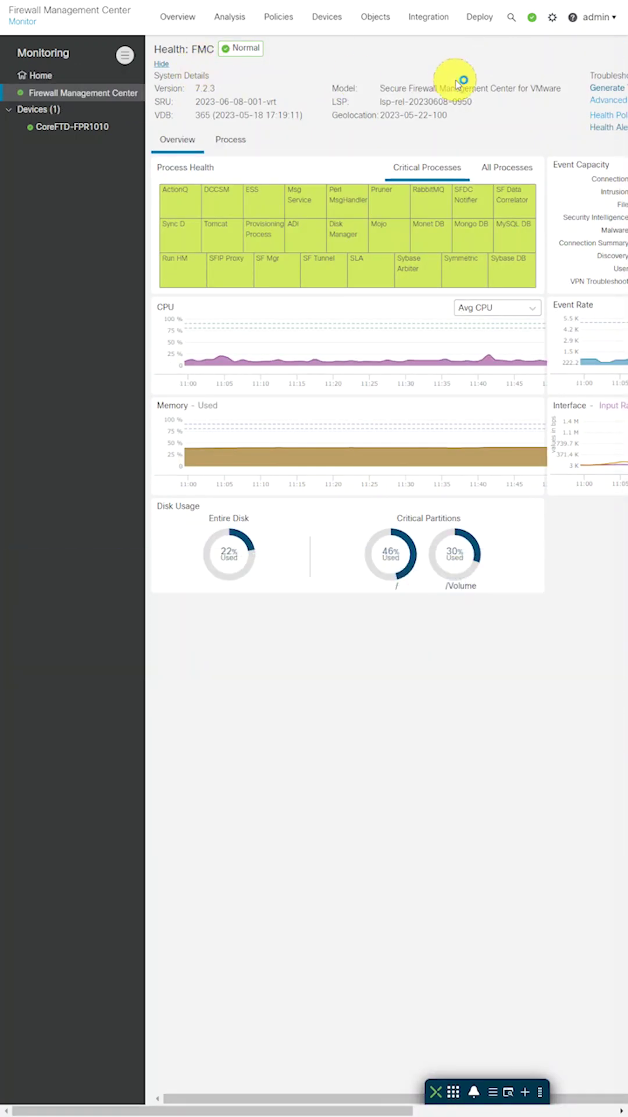
pyautogui.hotkey('ctrl', '-')
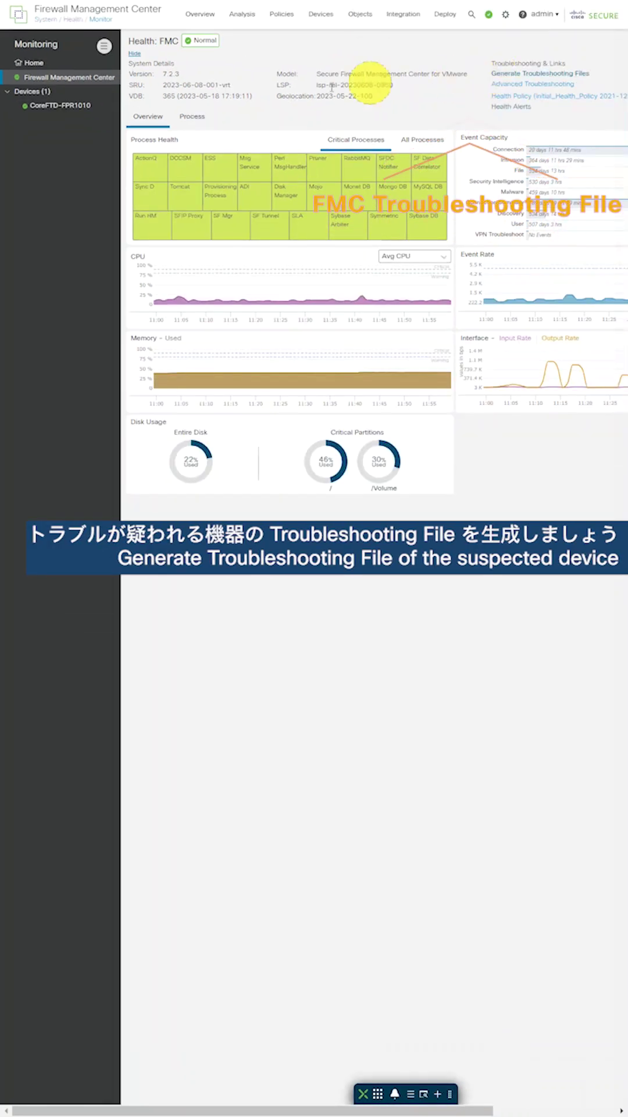
# Generate troubleshooting files with All Data included for CoreFTD-FPR1010 from its system and troubleshoot details in the Health Monitor.
pyautogui.click(80, 111)
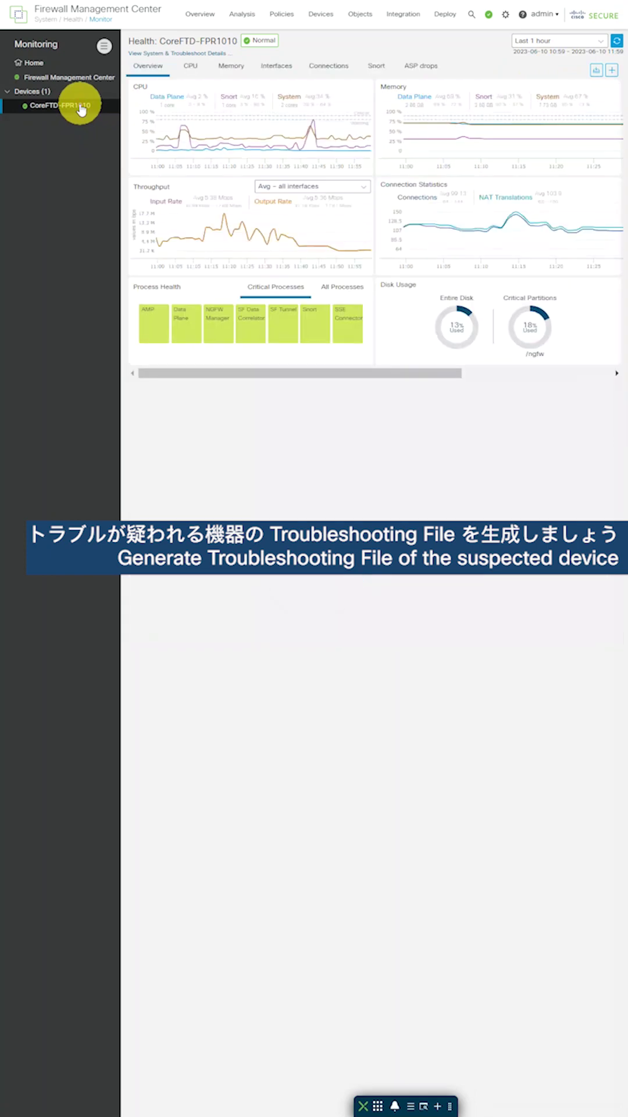
pyautogui.click(177, 53)
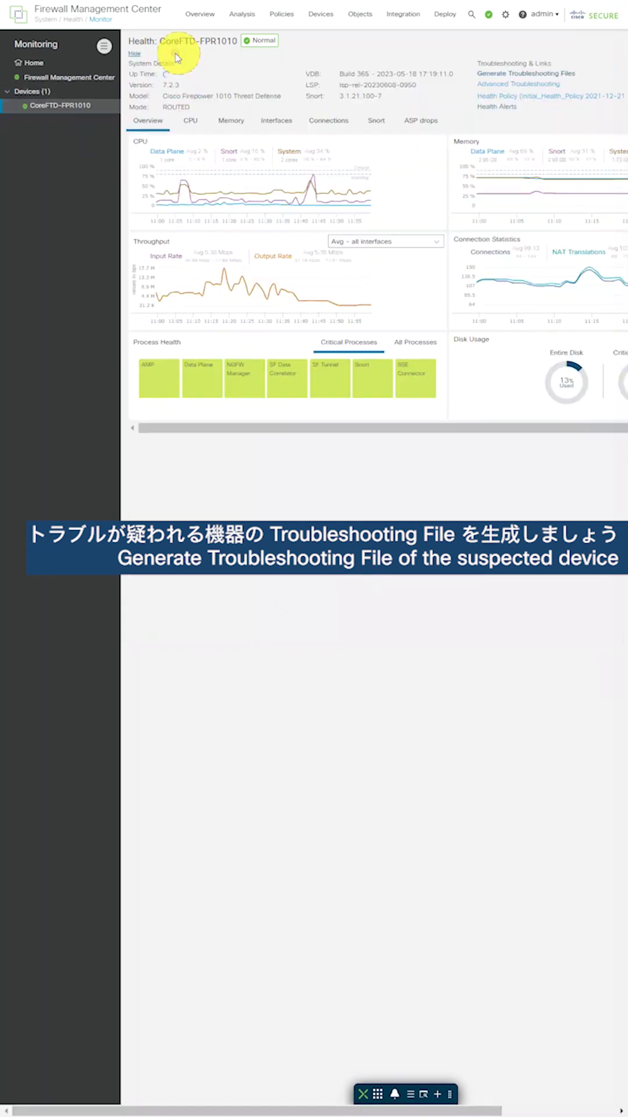
pyautogui.click(476, 75)
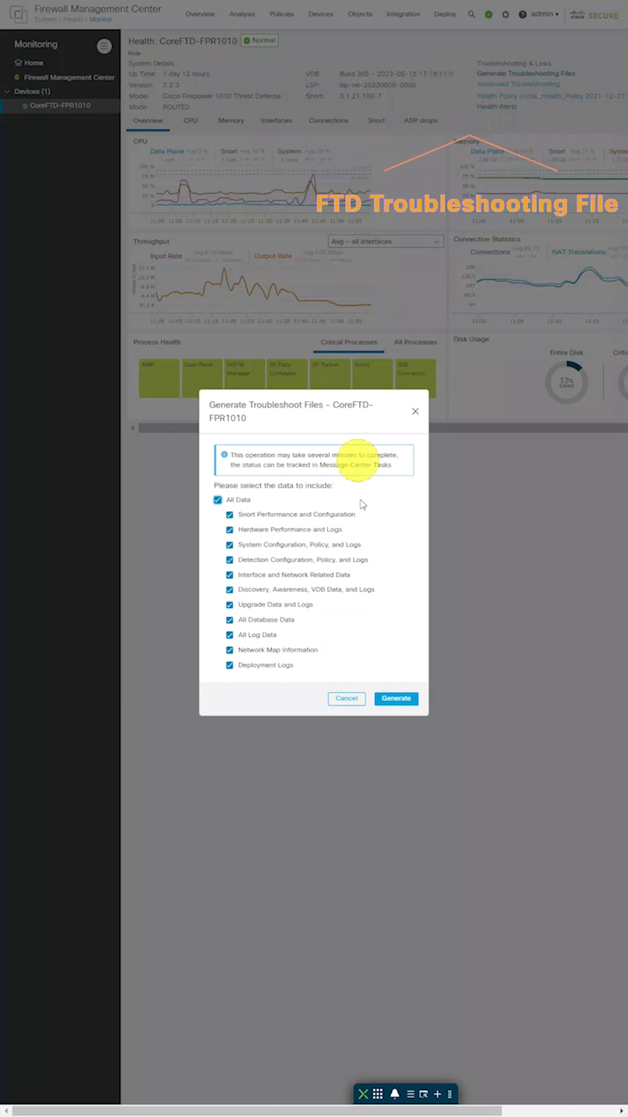
pyautogui.hotkey('ctrl', '+')
pyautogui.hotkey('ctrl', '+')
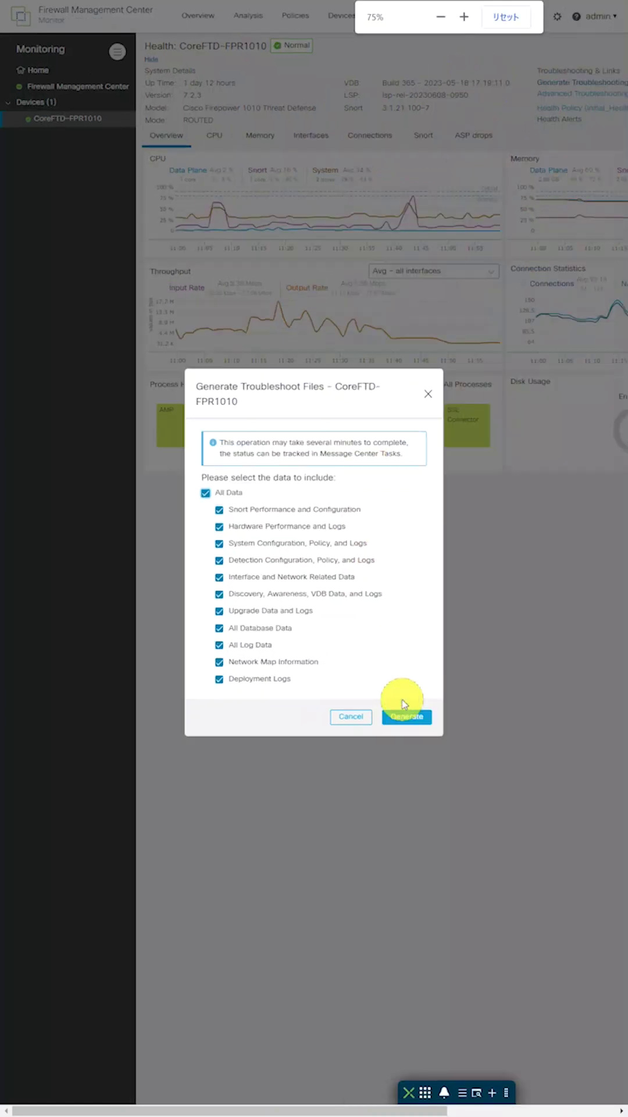
pyautogui.click(411, 729)
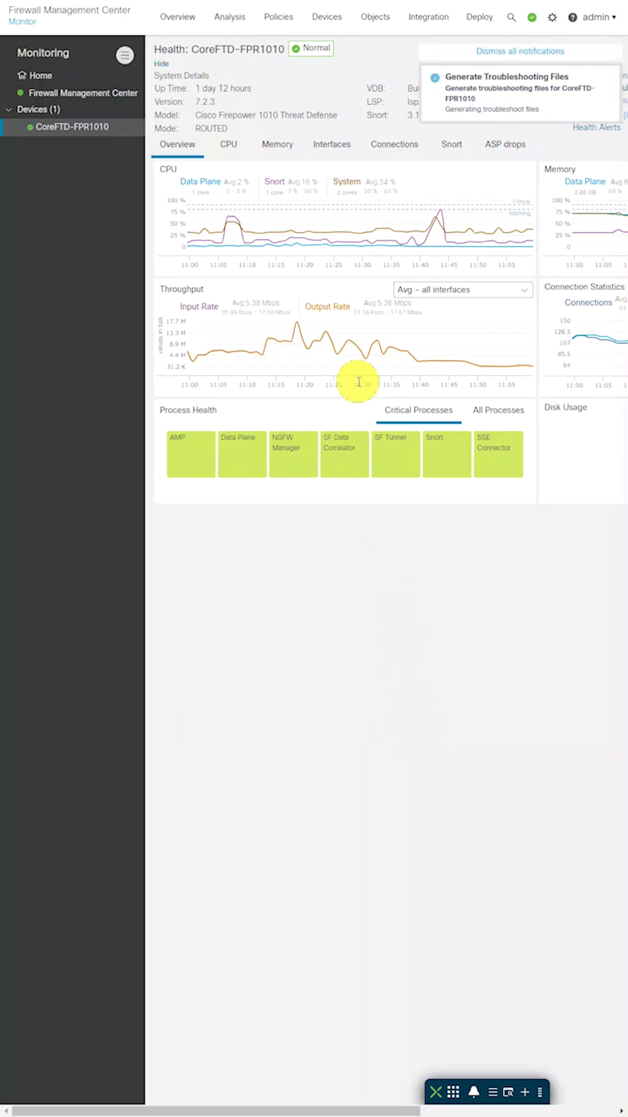
# Retrieve the generated troubleshooting files for CoreFTD-FPR1010 from the completed task in the Message Center.
pyautogui.click(532, 18)
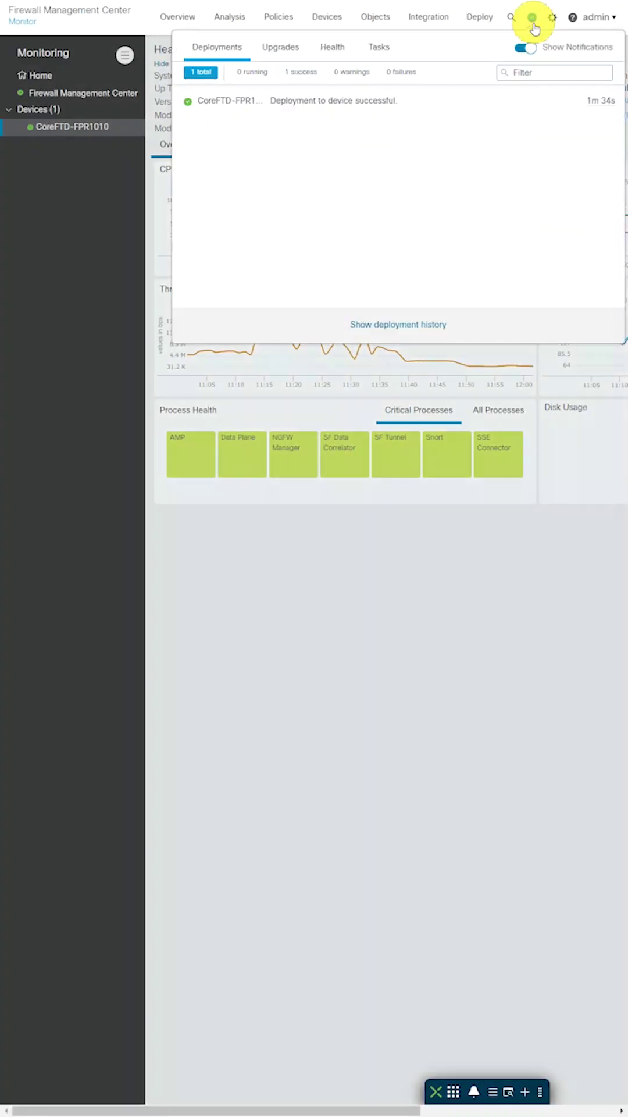
pyautogui.click(382, 51)
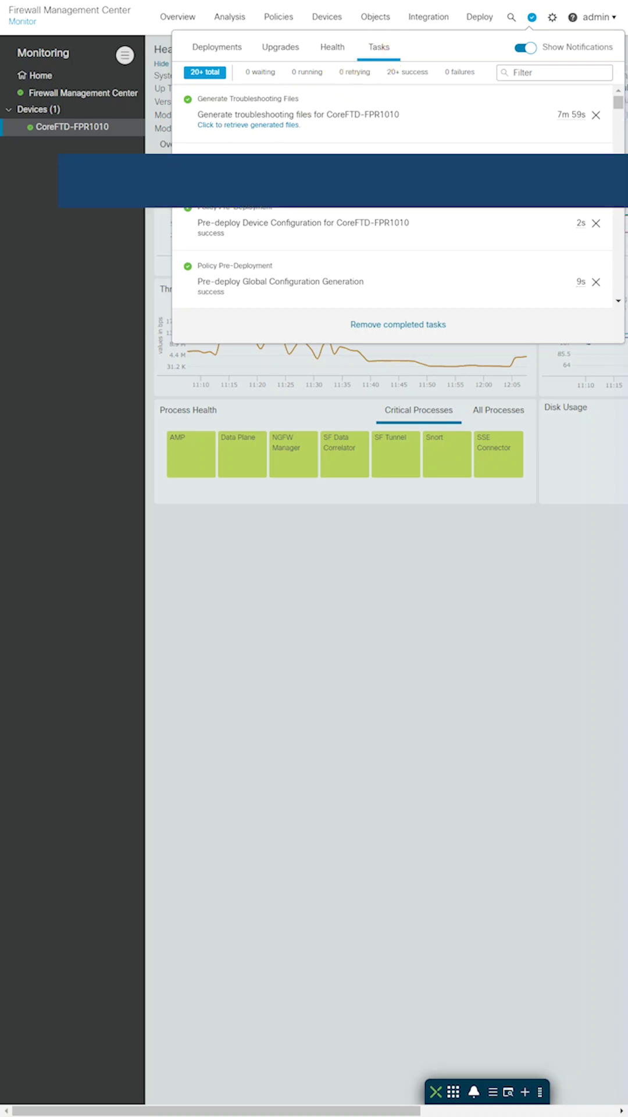
pyautogui.click(263, 125)
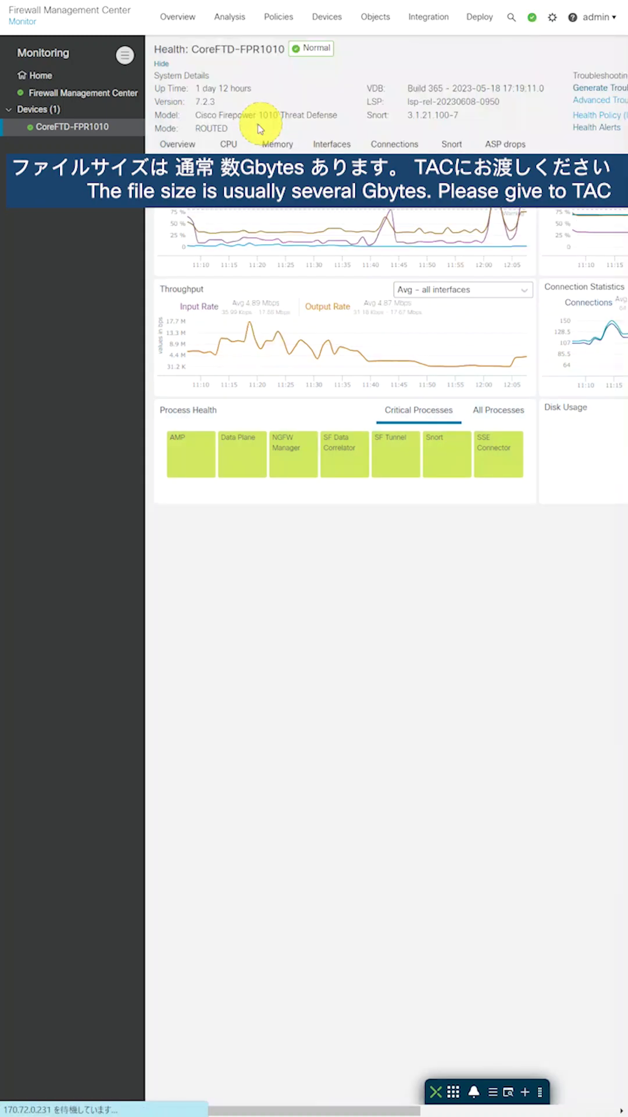